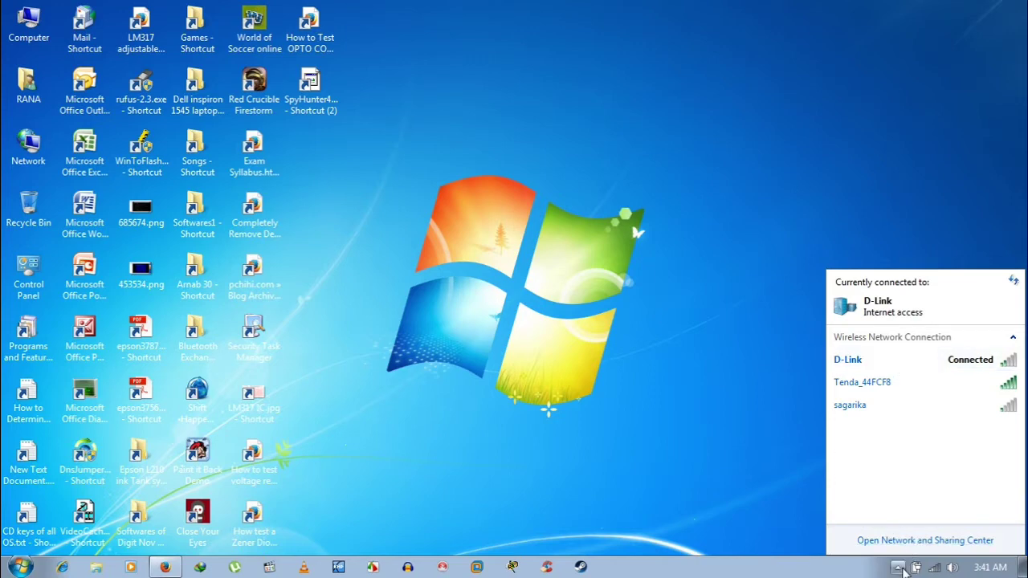
Open the Dell Wireless WLAN Card Utility from the hidden notification icons, turn off Show Utility Icon and close the utility
{"action": "left_click", "coordinate": [900, 568]}
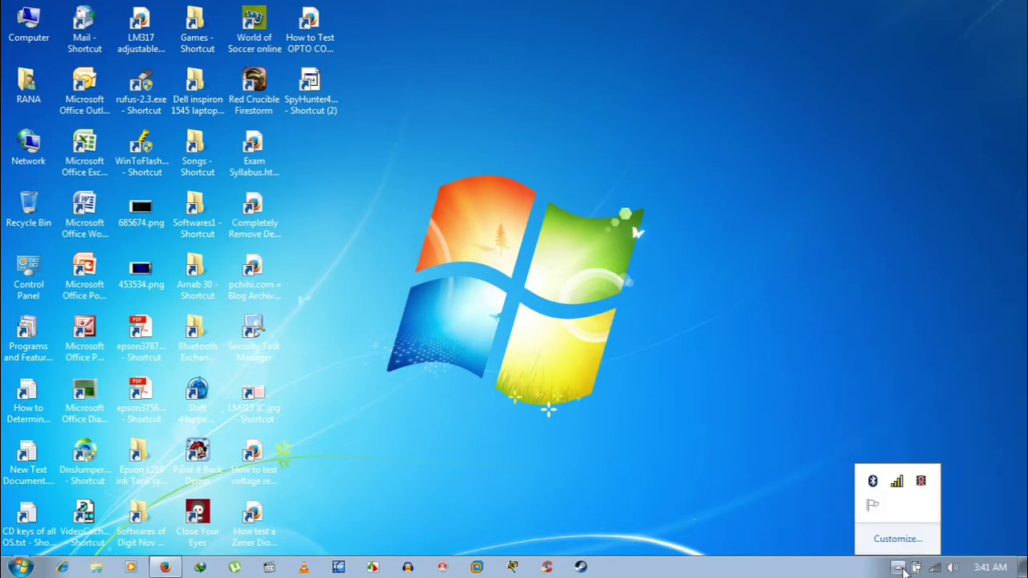
{"action": "left_click", "coordinate": [898, 481]}
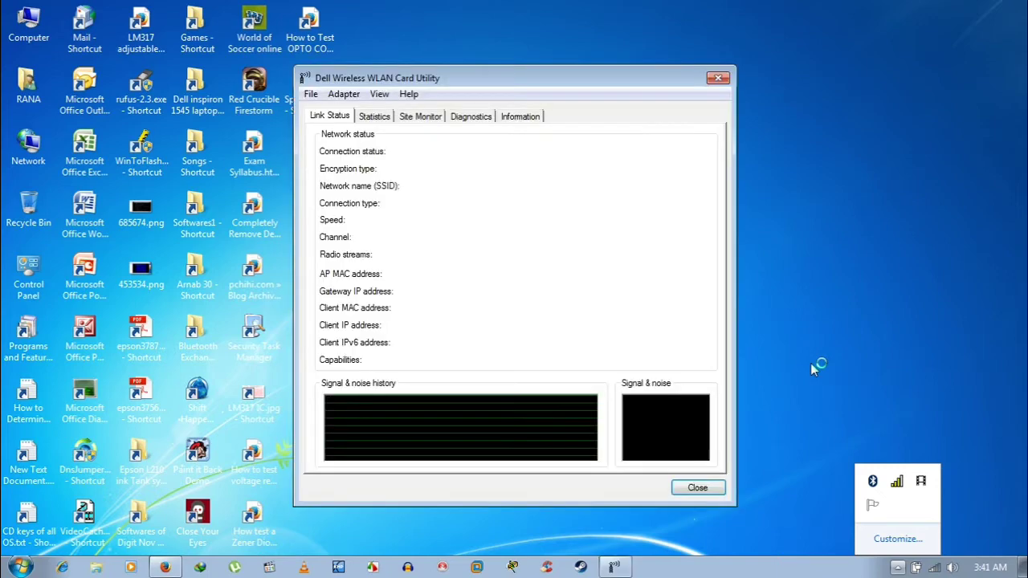
{"action": "left_click_drag", "start_coordinate": [514, 81], "coordinate": [634, 76]}
{"action": "left_click", "coordinate": [500, 89]}
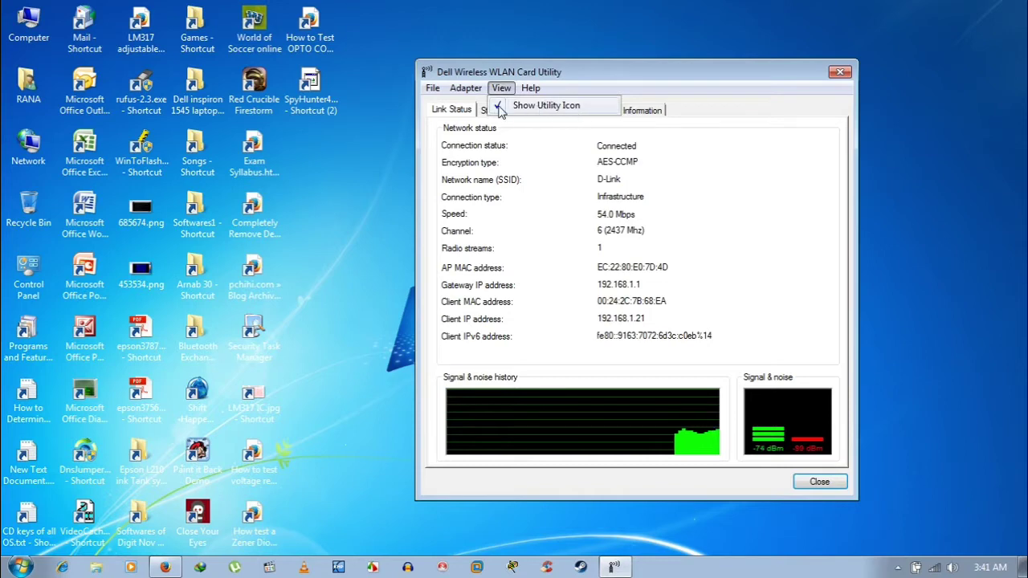
{"action": "left_click", "coordinate": [498, 102]}
{"action": "left_click", "coordinate": [839, 72]}
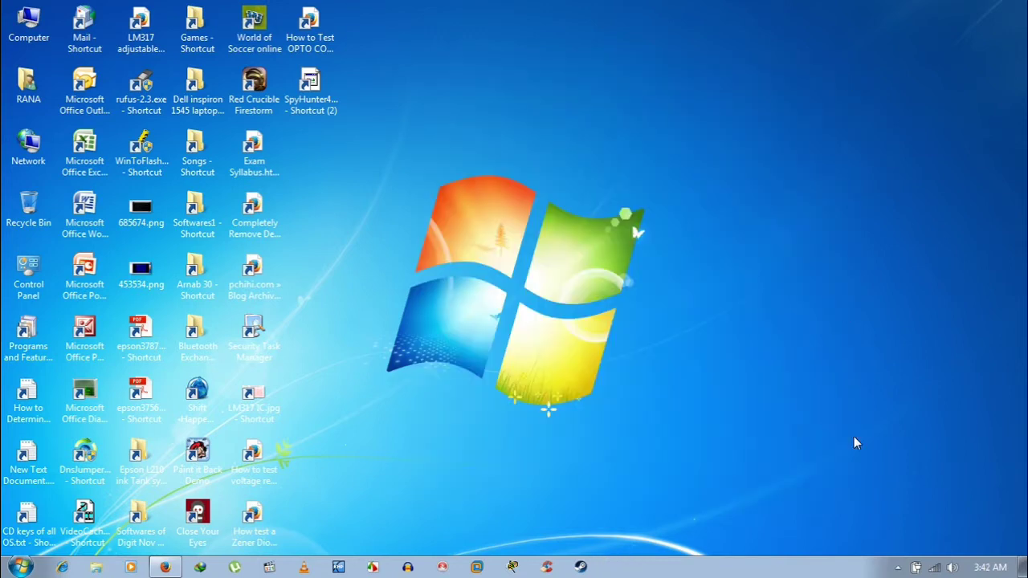
Check the hidden notification icons for the wireless utility and view the list of available wireless networks
{"action": "left_click", "coordinate": [898, 567]}
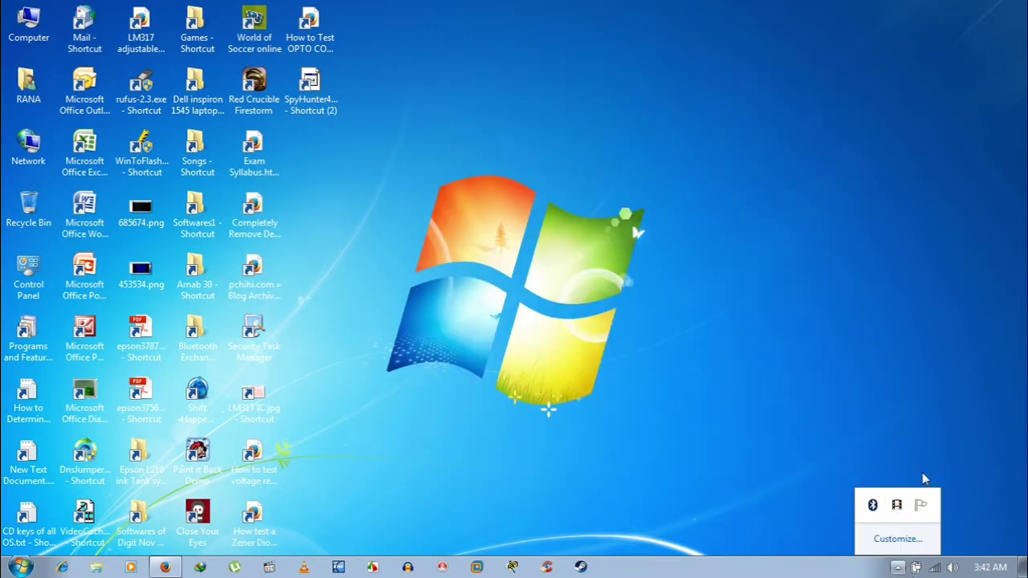
{"action": "left_click", "coordinate": [855, 311]}
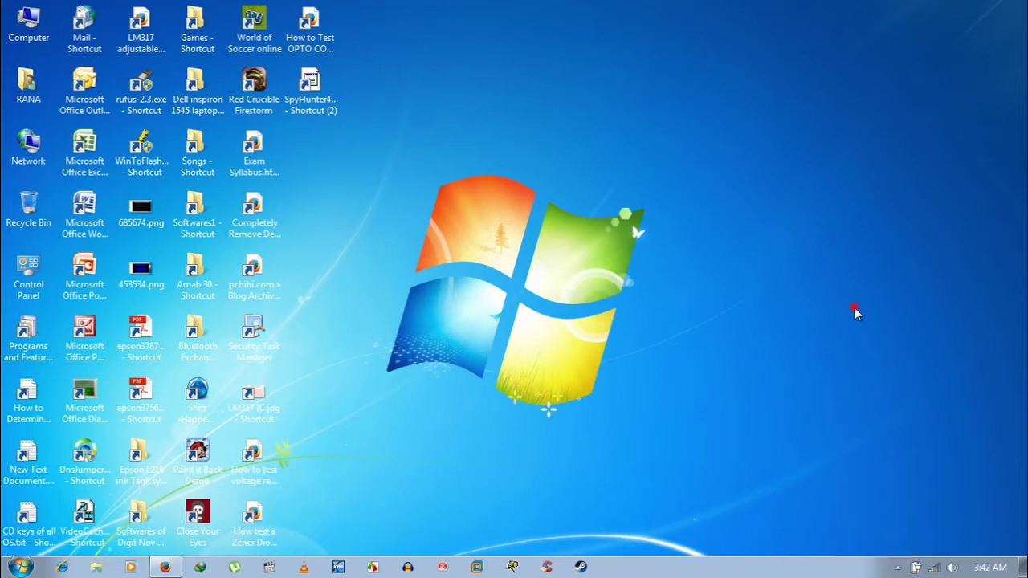
{"action": "left_click", "coordinate": [898, 567]}
{"action": "left_click", "coordinate": [934, 567]}
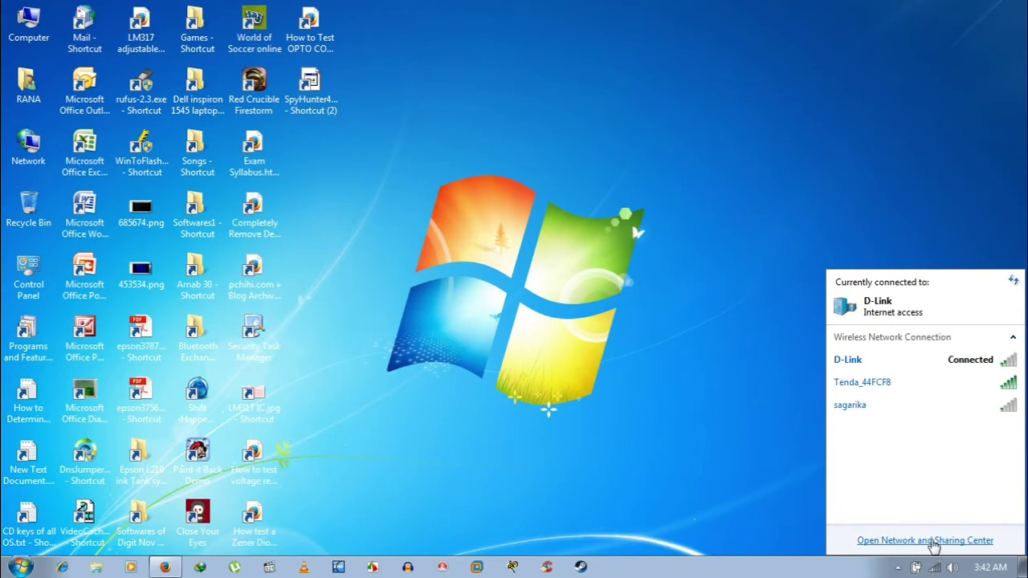
{"action": "left_click", "coordinate": [348, 382]}
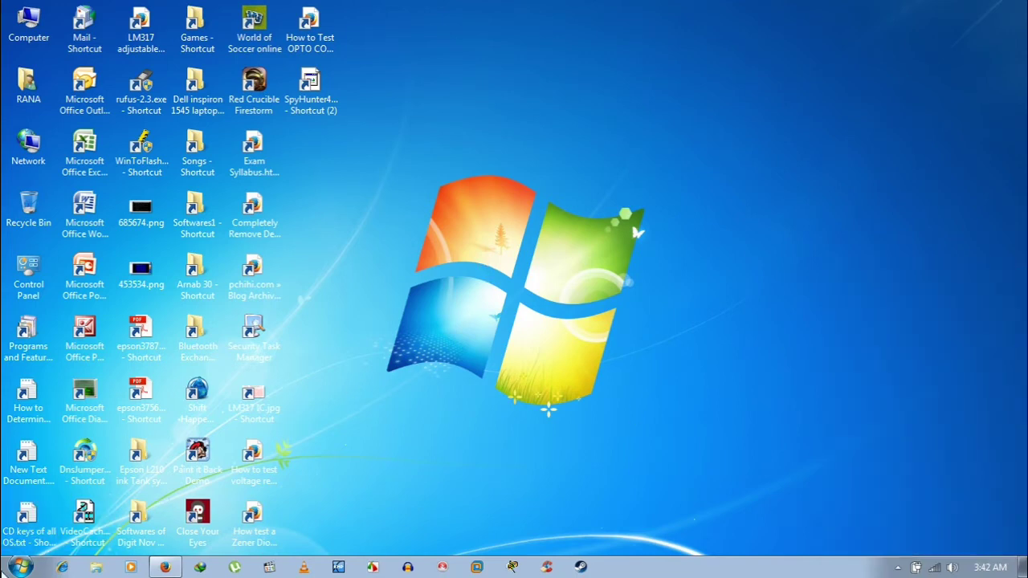
Open the Dell Wireless WLAN Card Utility through Control Panel, enable Show Utility Icon and close both windows
{"action": "left_click", "coordinate": [19, 567]}
{"action": "left_click", "coordinate": [240, 406]}
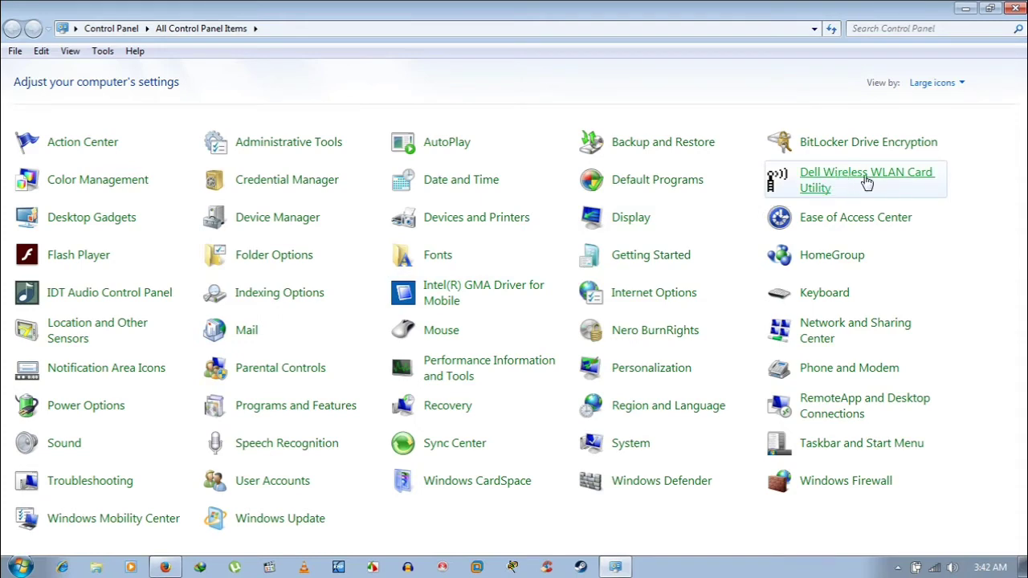
{"action": "left_click", "coordinate": [709, 222]}
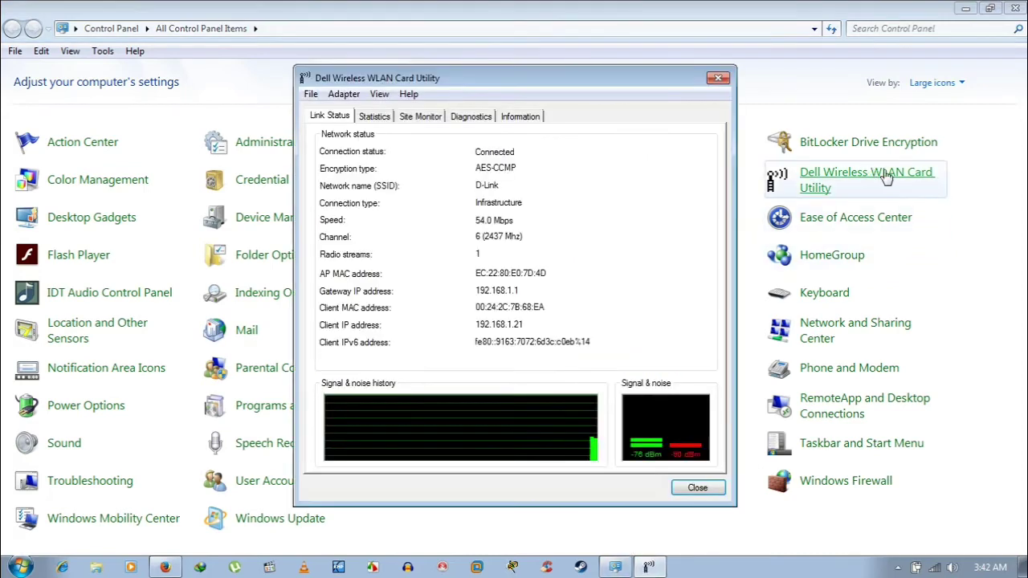
{"action": "left_click", "coordinate": [379, 94]}
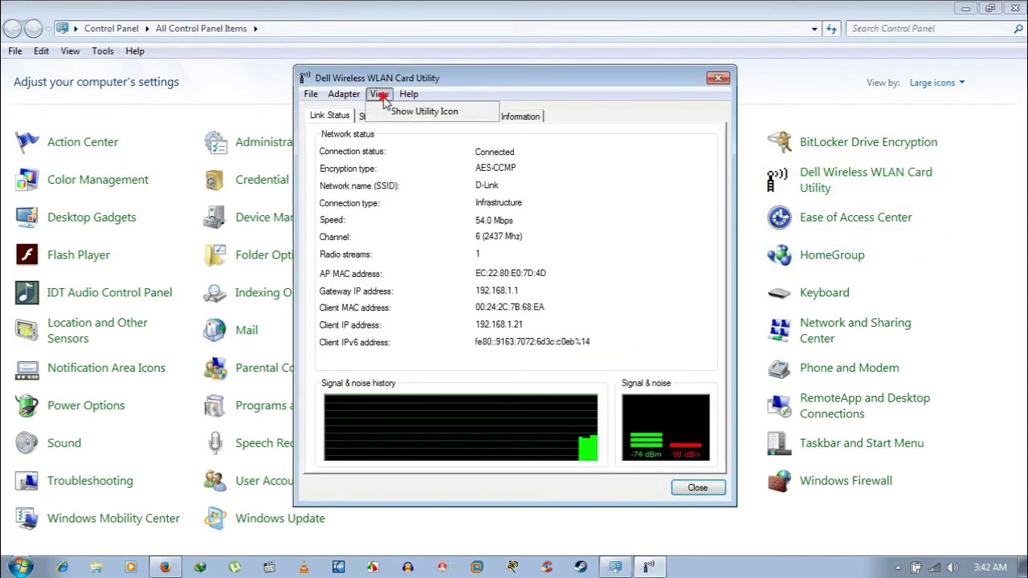
{"action": "left_click", "coordinate": [380, 122]}
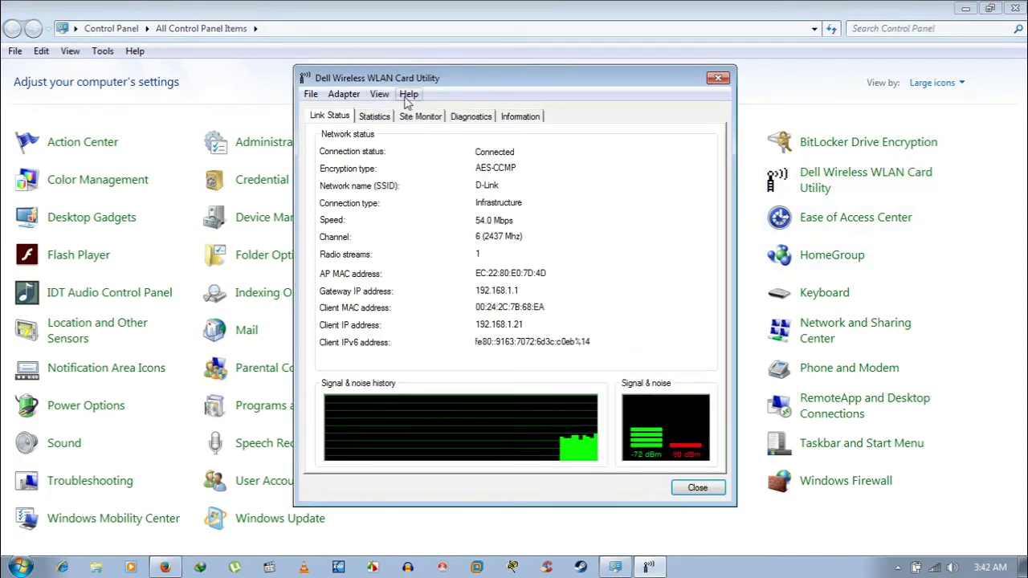
{"action": "left_click", "coordinate": [379, 94]}
{"action": "left_click", "coordinate": [515, 154]}
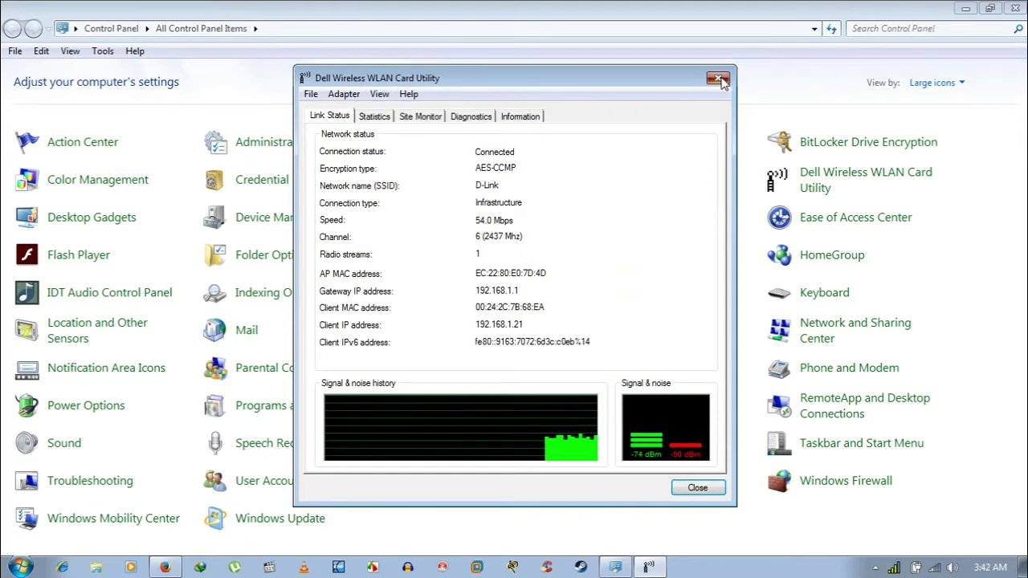
{"action": "left_click", "coordinate": [718, 79]}
{"action": "left_click", "coordinate": [1015, 8]}
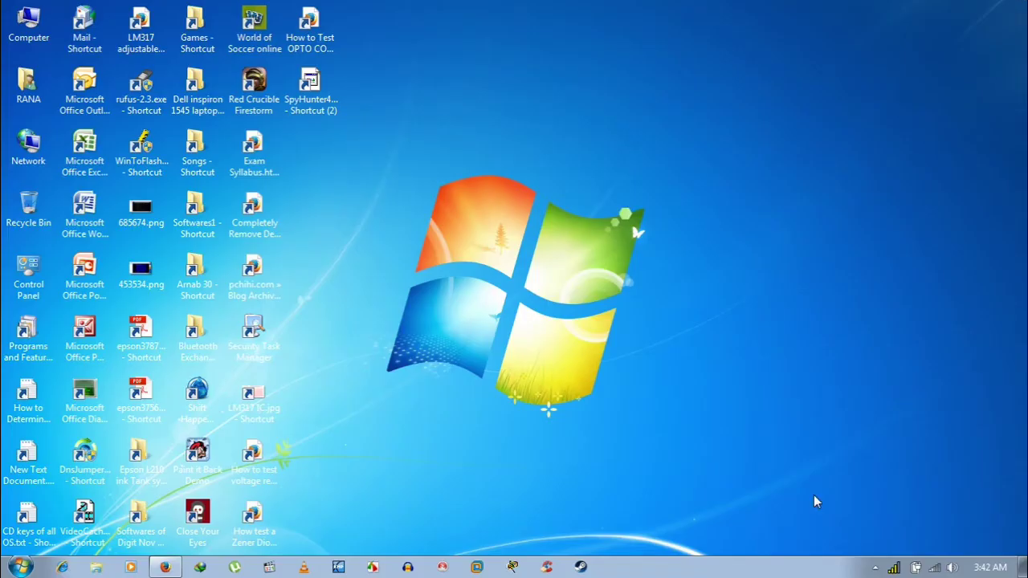
Reopen the Dell Wireless WLAN Card Utility and examine the D-Link network's channel and signal in the Site Monitor
{"action": "left_click", "coordinate": [876, 568]}
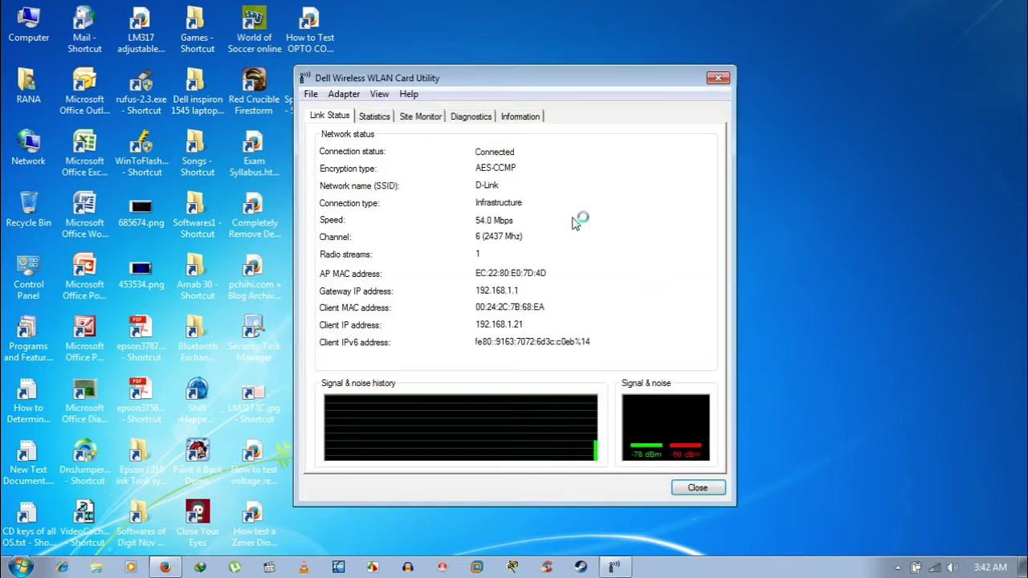
{"action": "left_click", "coordinate": [421, 117]}
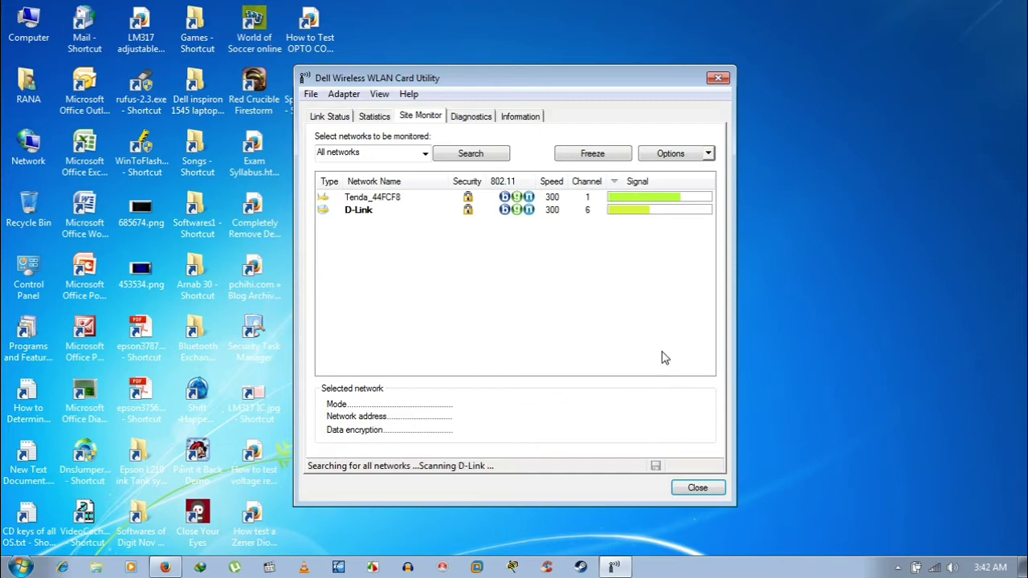
{"action": "left_click", "coordinate": [363, 212]}
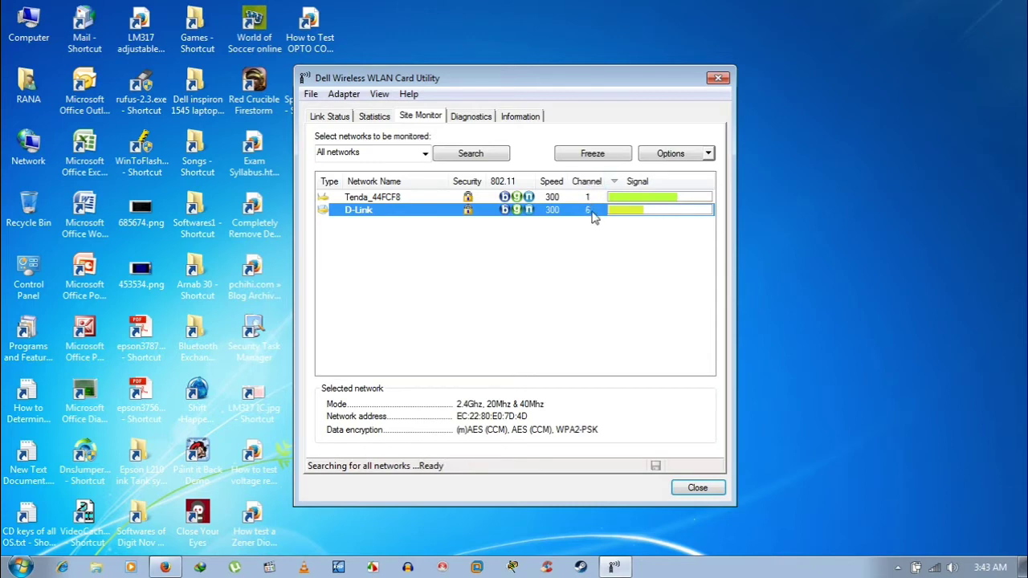
Freeze the Site Monitor scan to compare the networks' channels, then resume scanning and close the utility
{"action": "left_click", "coordinate": [592, 159]}
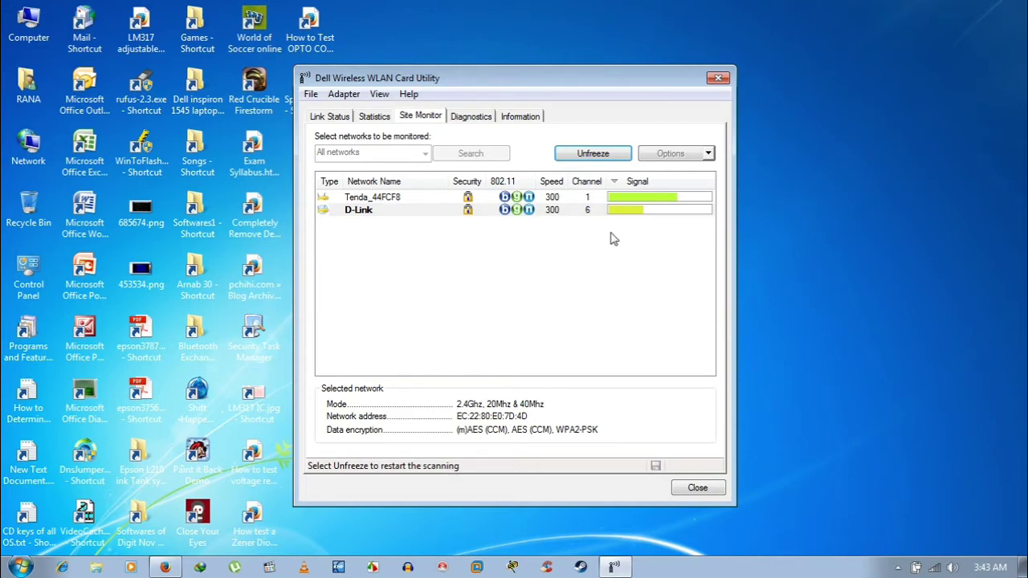
{"action": "left_click", "coordinate": [595, 199]}
{"action": "left_click", "coordinate": [573, 210]}
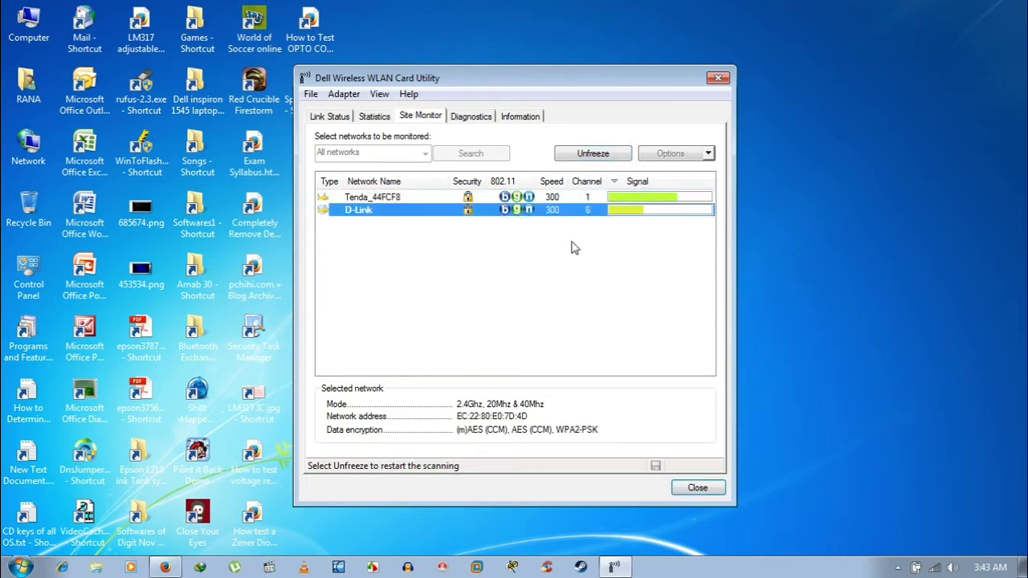
{"action": "left_click", "coordinate": [607, 155]}
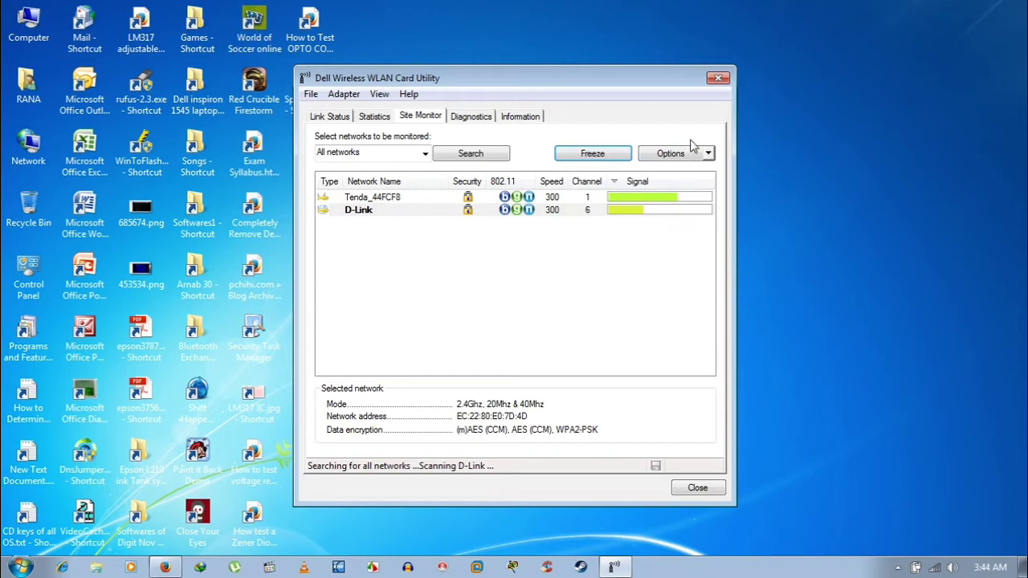
{"action": "left_click", "coordinate": [723, 78]}
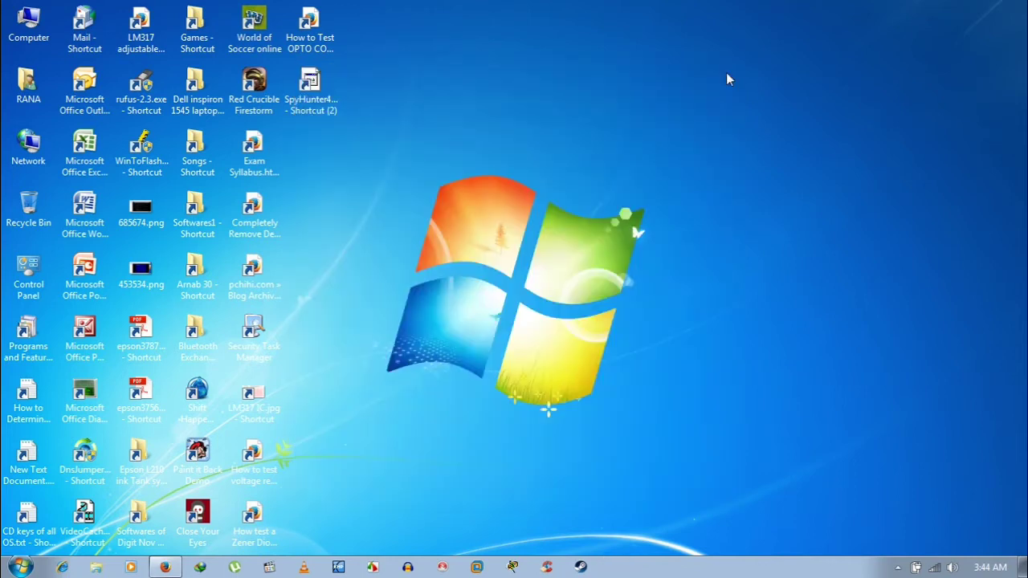
Launch the wireless utility again, review the detected networks in the Site Monitor and close it
{"action": "left_click", "coordinate": [898, 567]}
{"action": "double_click", "coordinate": [896, 482]}
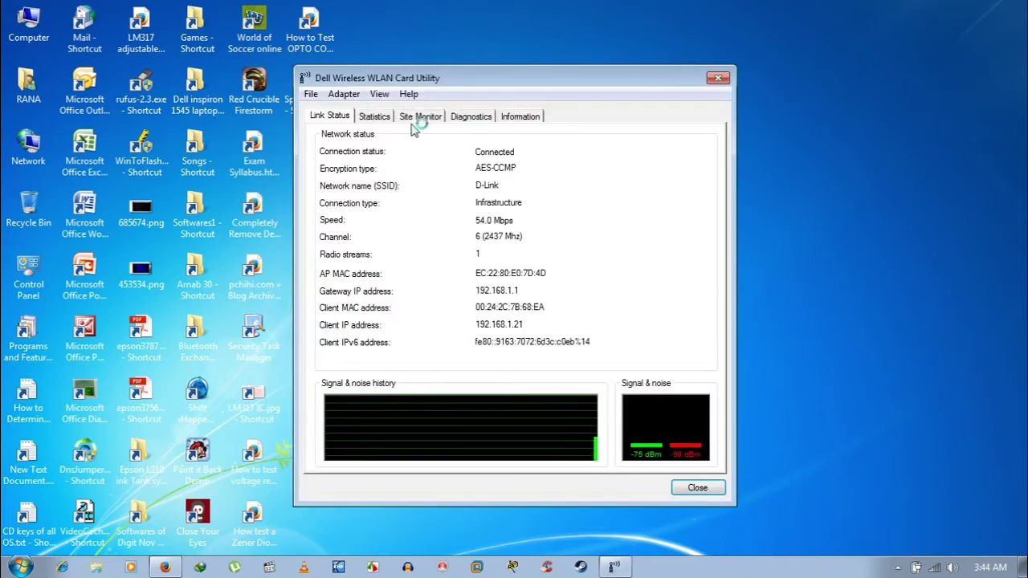
{"action": "left_click", "coordinate": [409, 118]}
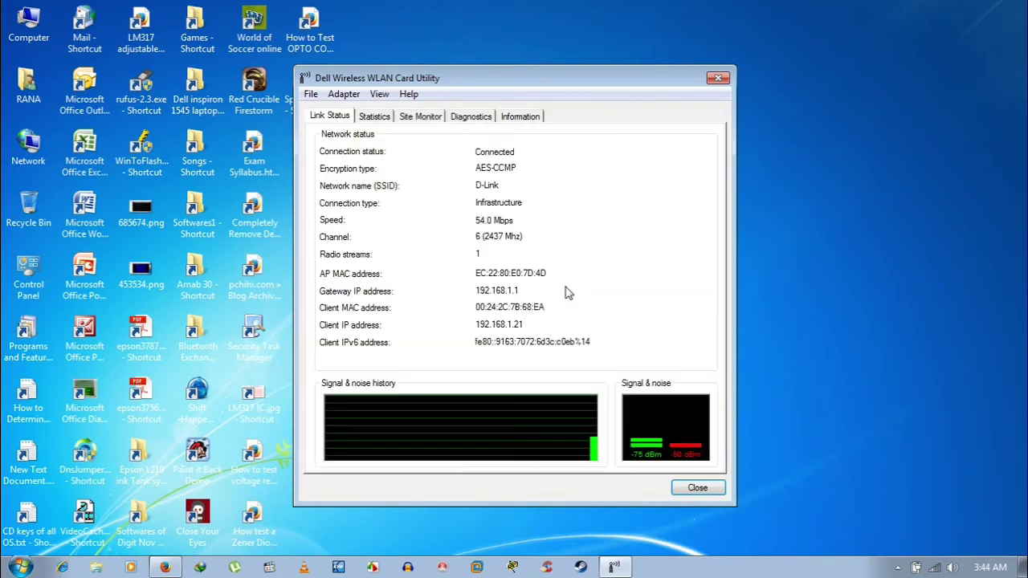
{"action": "left_click", "coordinate": [416, 117]}
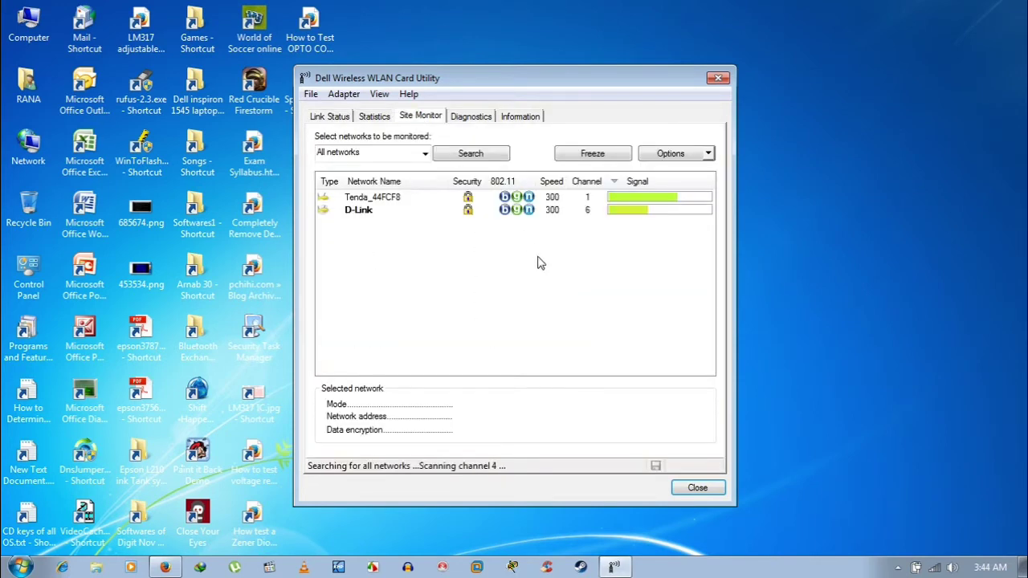
{"action": "left_click", "coordinate": [697, 488]}
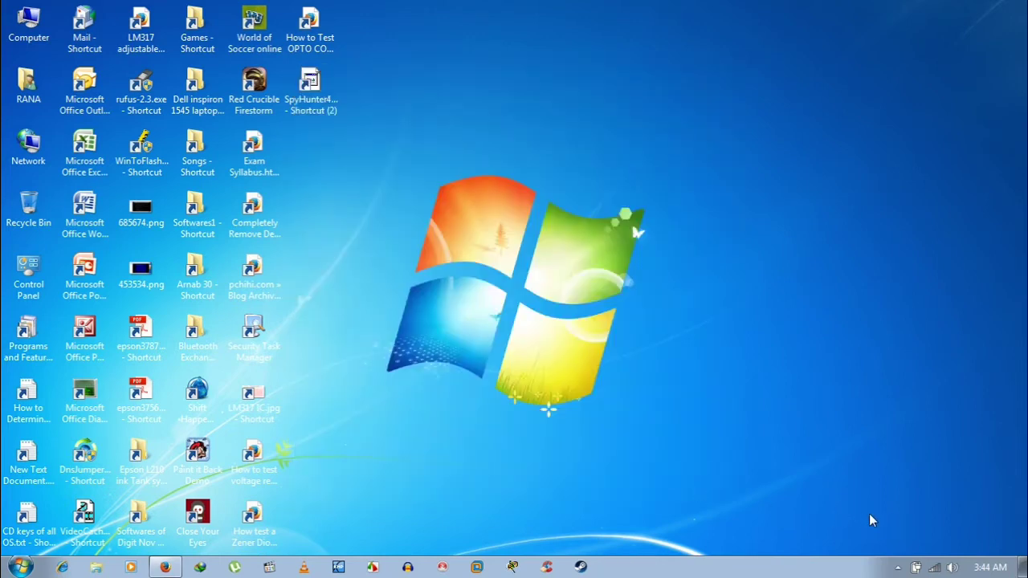
Switch to Firefox, open 192.168.1.1 in a new tab and log in to the D-Link router with the account password
{"action": "left_click", "coordinate": [172, 567]}
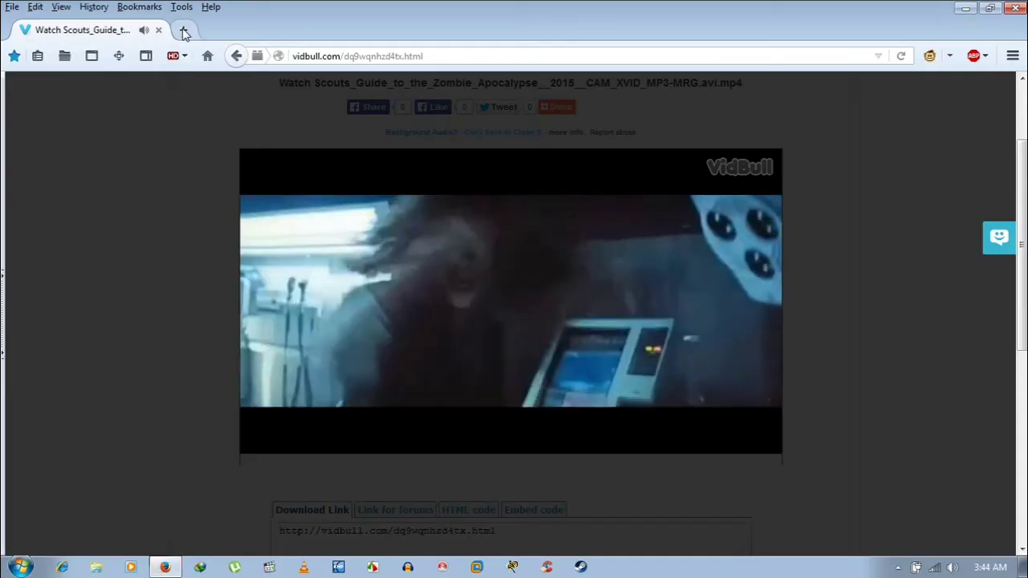
{"action": "left_click", "coordinate": [183, 30]}
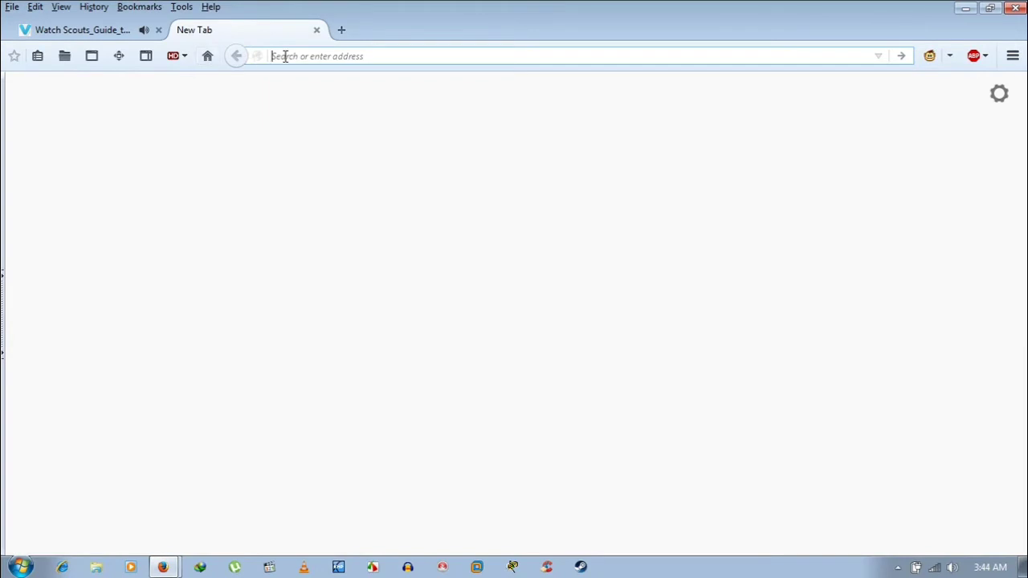
{"action": "type", "text": "192.168.1.1"}
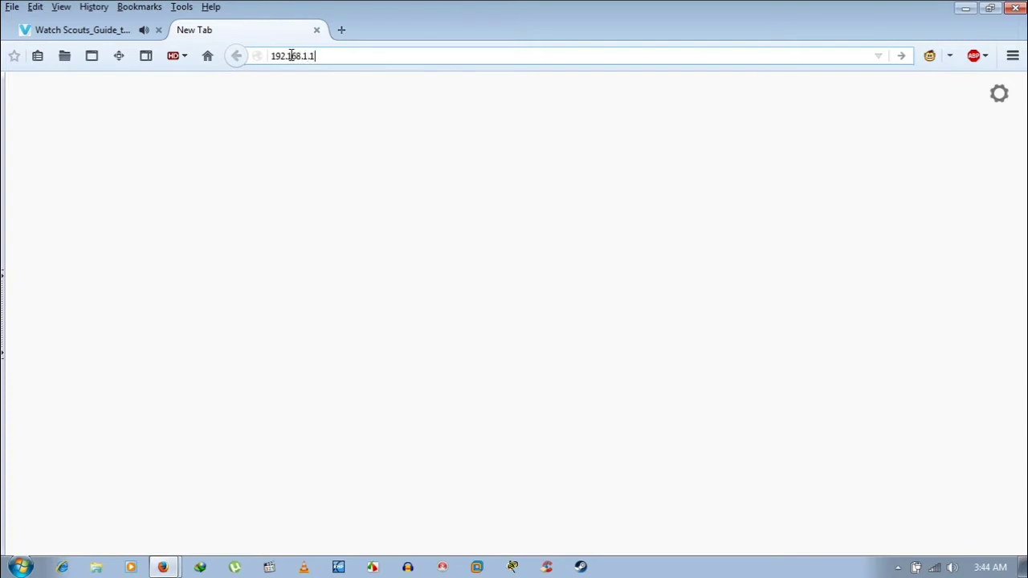
{"action": "key", "text": "Return"}
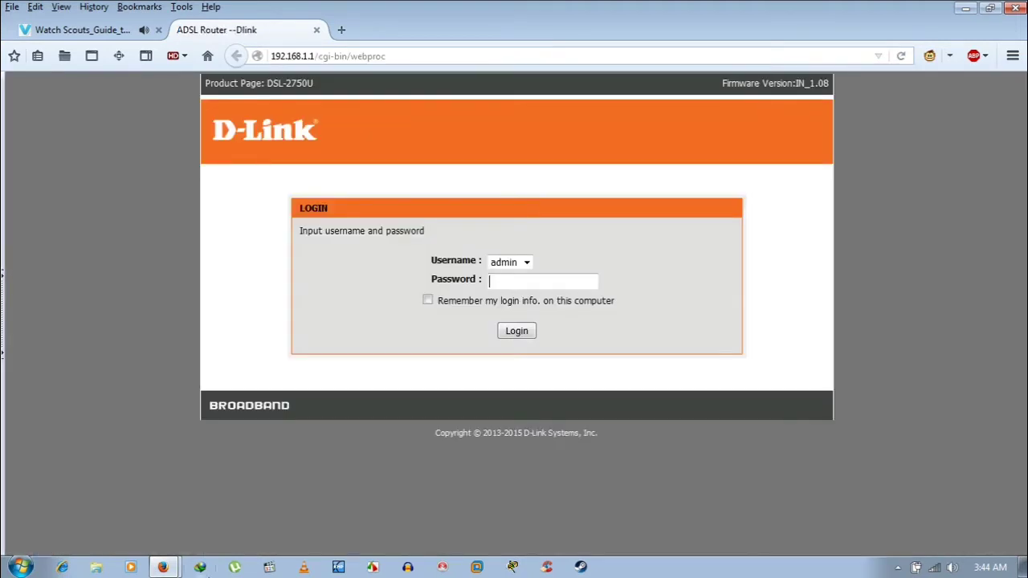
{"action": "left_click", "coordinate": [544, 283]}
{"action": "key", "text": "Return"}
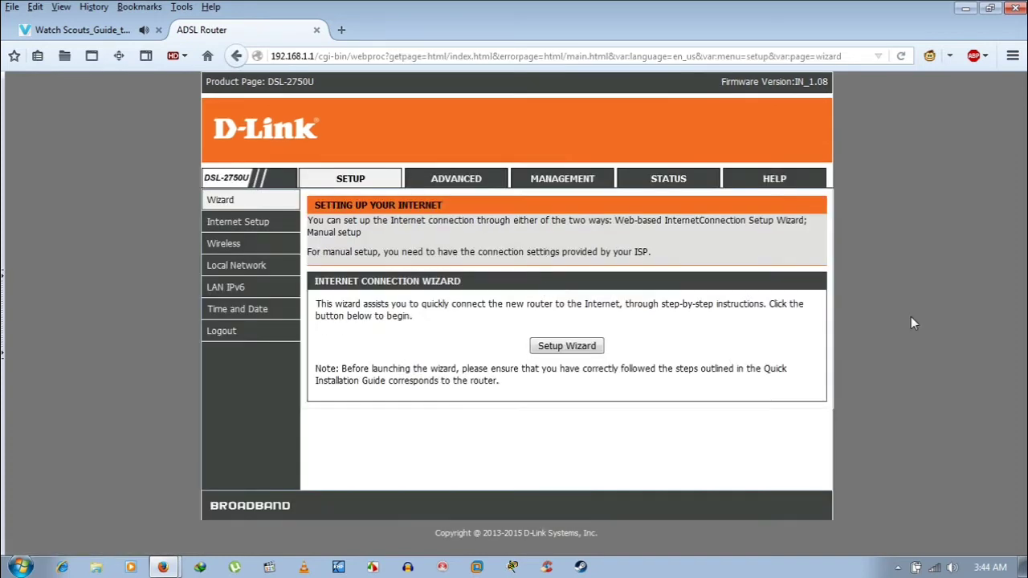
Set the wireless channel to CH11 in the router's Wireless Basic settings and apply the change
{"action": "mouse_move", "coordinate": [229, 249]}
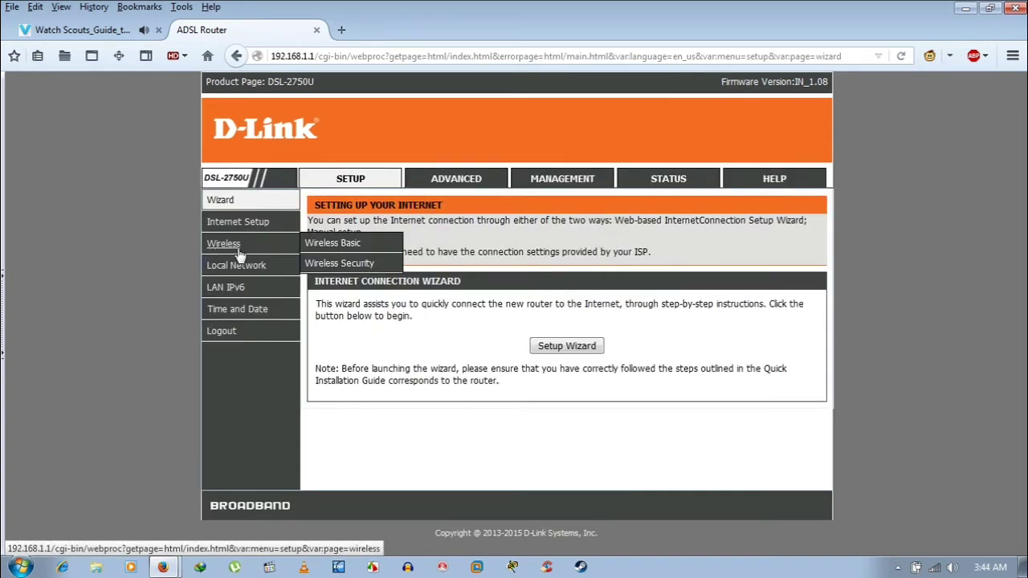
{"action": "left_click", "coordinate": [332, 245]}
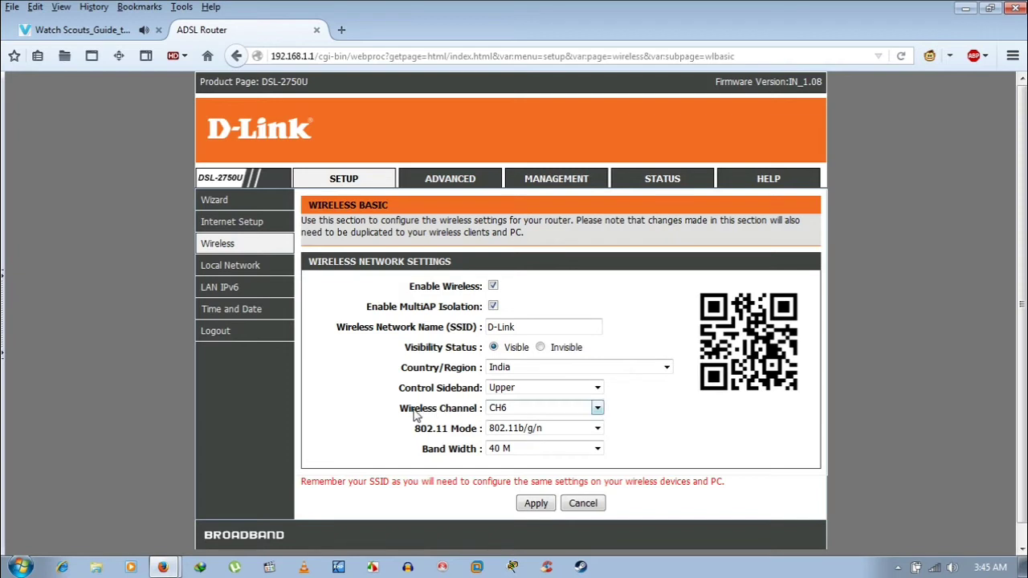
{"action": "left_click", "coordinate": [598, 408]}
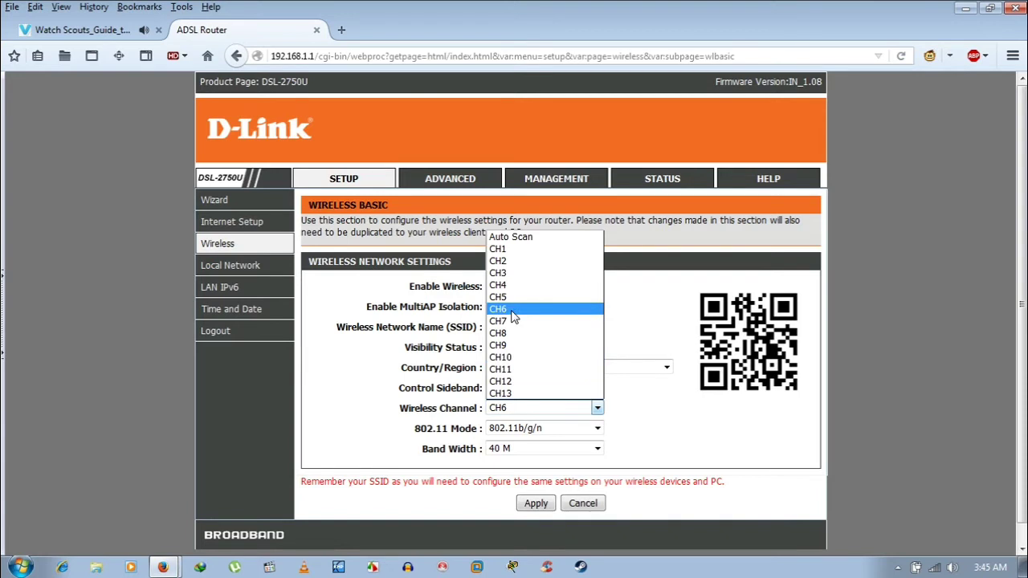
{"action": "left_click", "coordinate": [497, 372]}
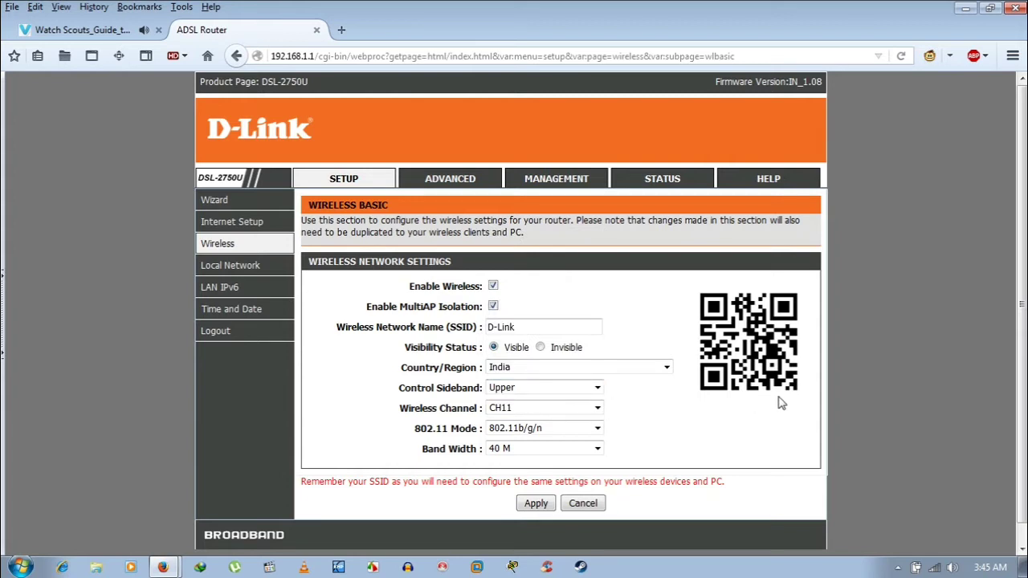
{"action": "left_click", "coordinate": [534, 504]}
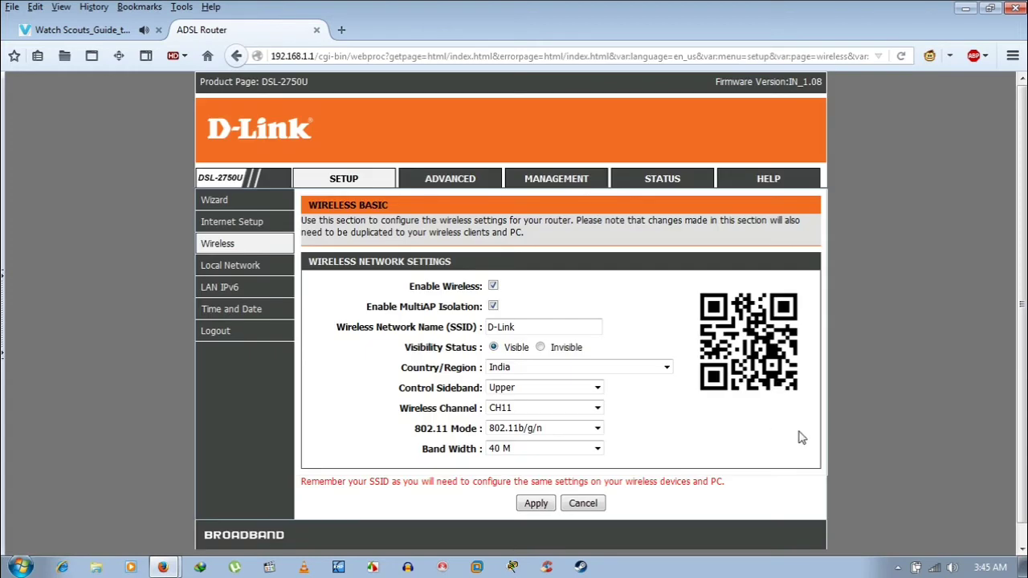
Minimize the browser and open the wireless adapter's configuration through the D-Link connection's properties in the Network and Sharing Center
{"action": "left_click", "coordinate": [964, 8]}
{"action": "left_click", "coordinate": [934, 568]}
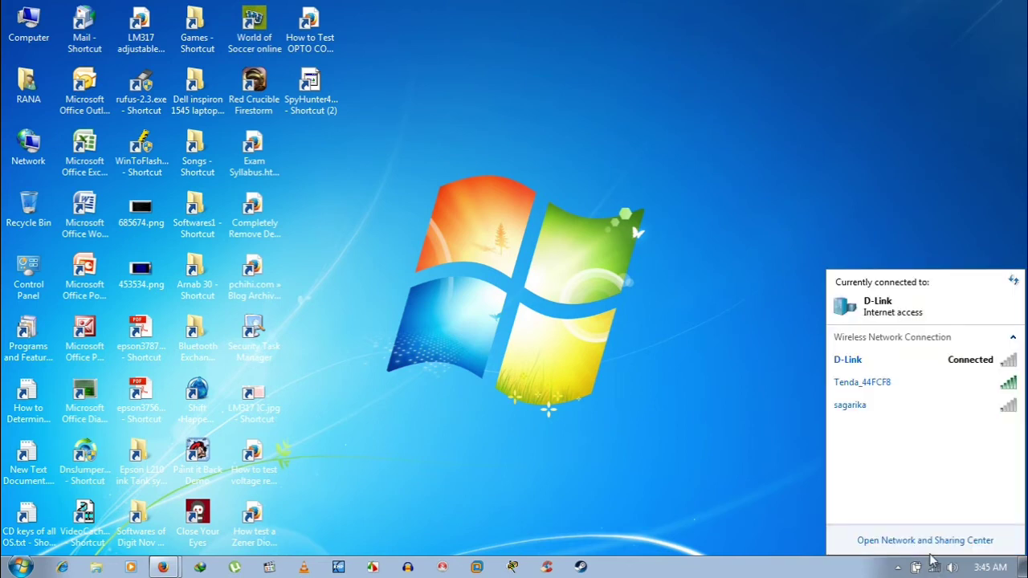
{"action": "left_click", "coordinate": [916, 540]}
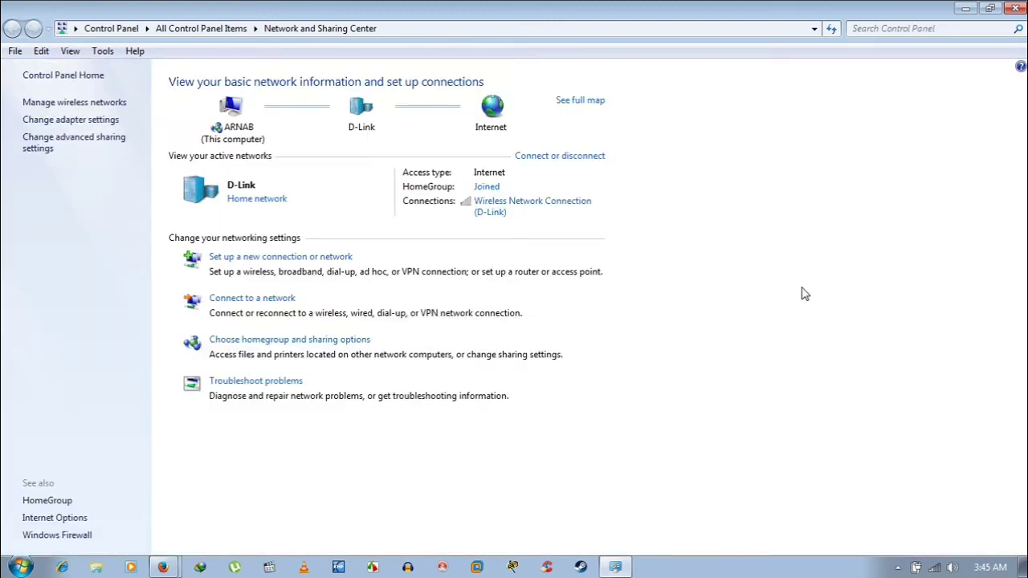
{"action": "left_click", "coordinate": [514, 211]}
{"action": "left_click", "coordinate": [423, 405]}
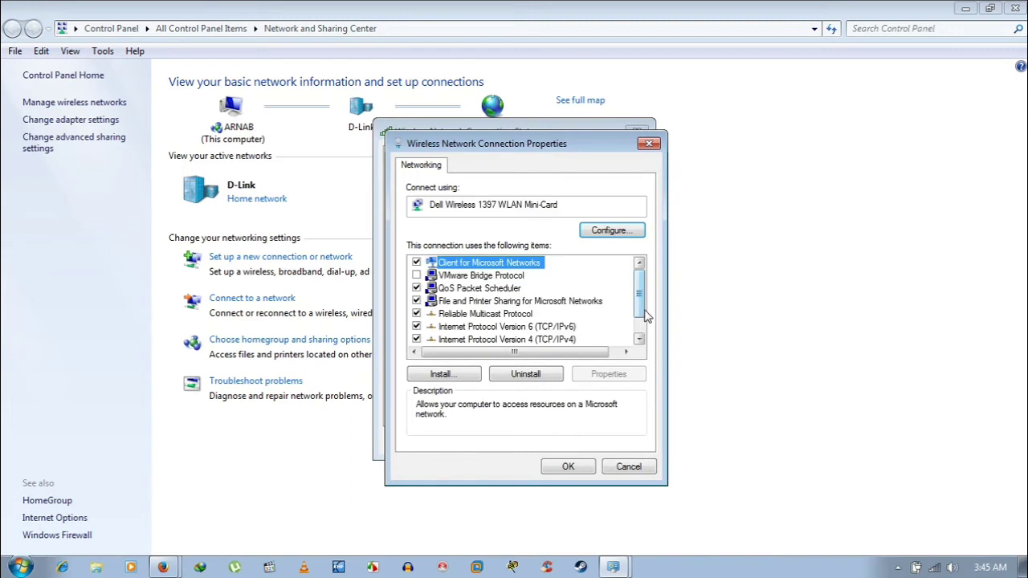
{"action": "left_click", "coordinate": [612, 232]}
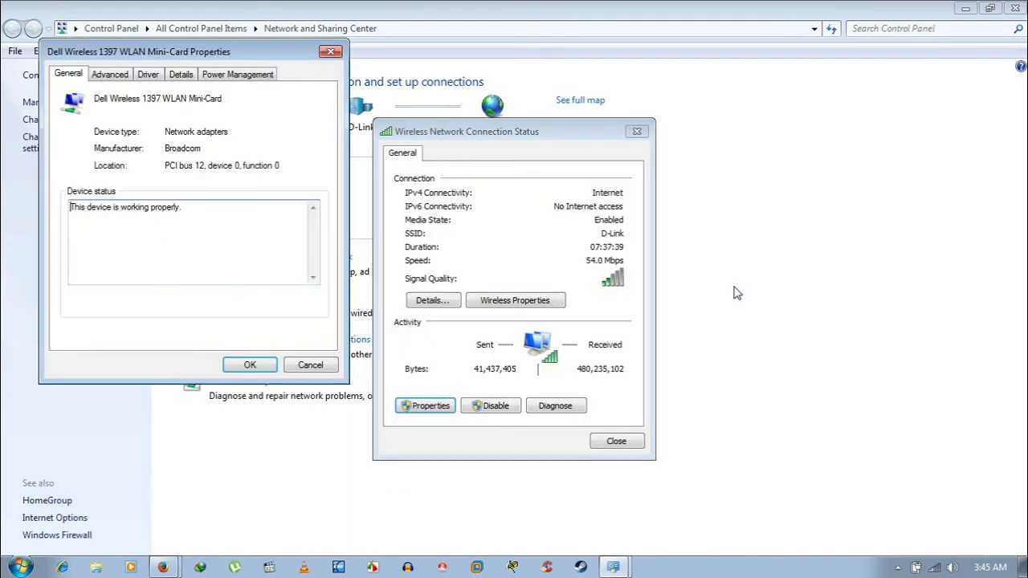
{"action": "left_click_drag", "start_coordinate": [281, 58], "coordinate": [611, 115]}
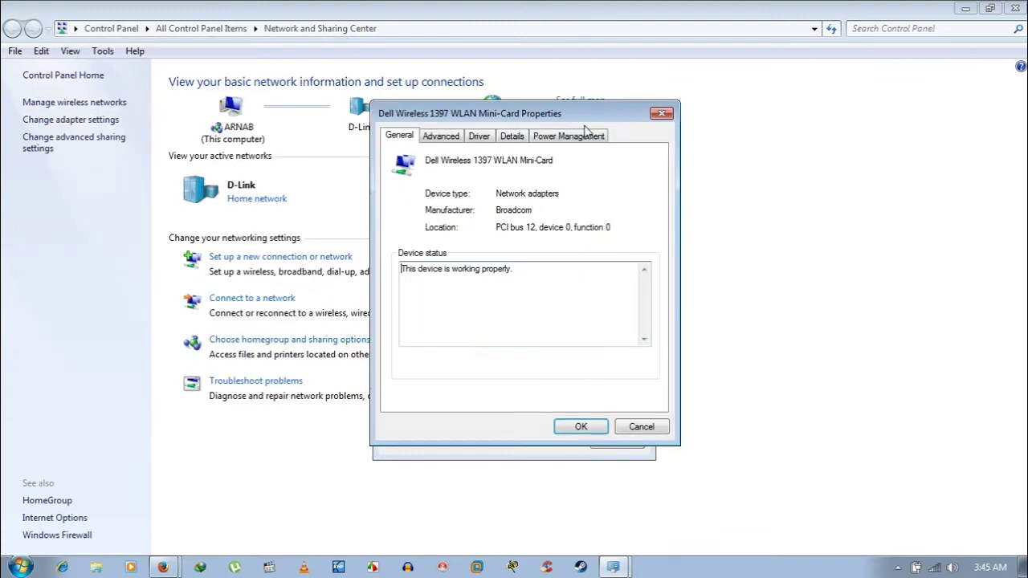
Set the adapter's advanced Afterburner property to Disabled and accept the change
{"action": "left_click", "coordinate": [439, 137]}
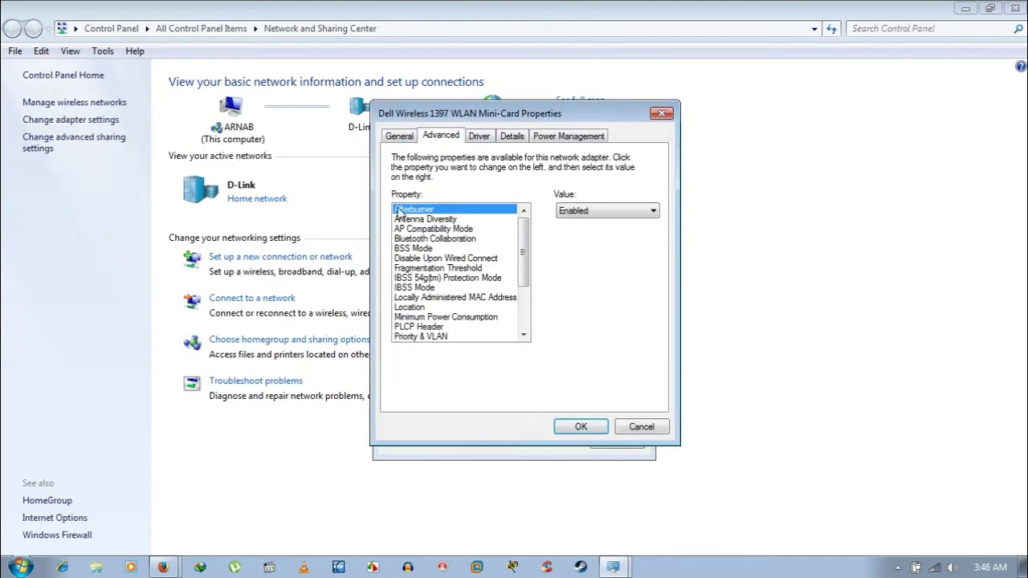
{"action": "left_click", "coordinate": [438, 220]}
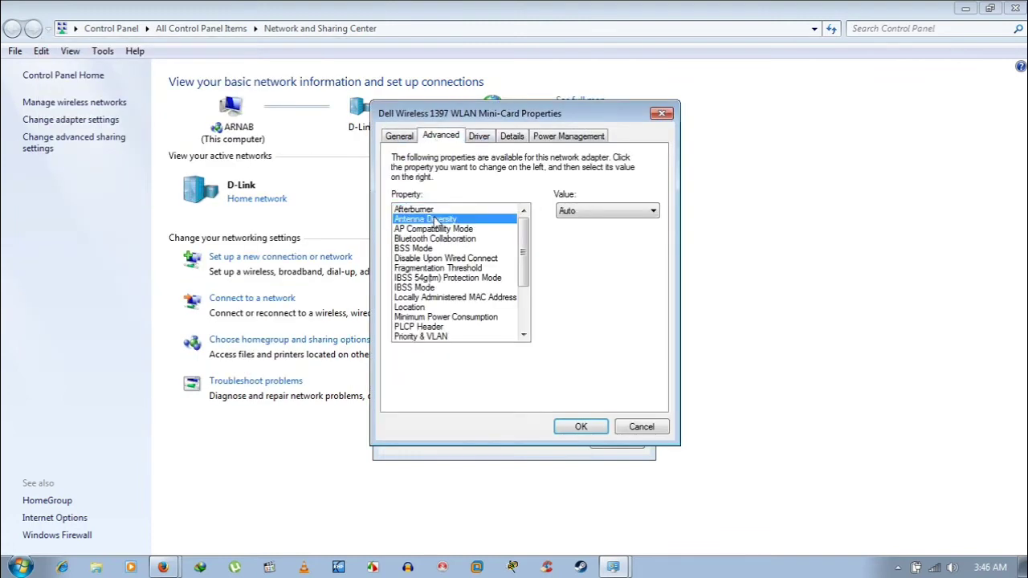
{"action": "left_click", "coordinate": [423, 211]}
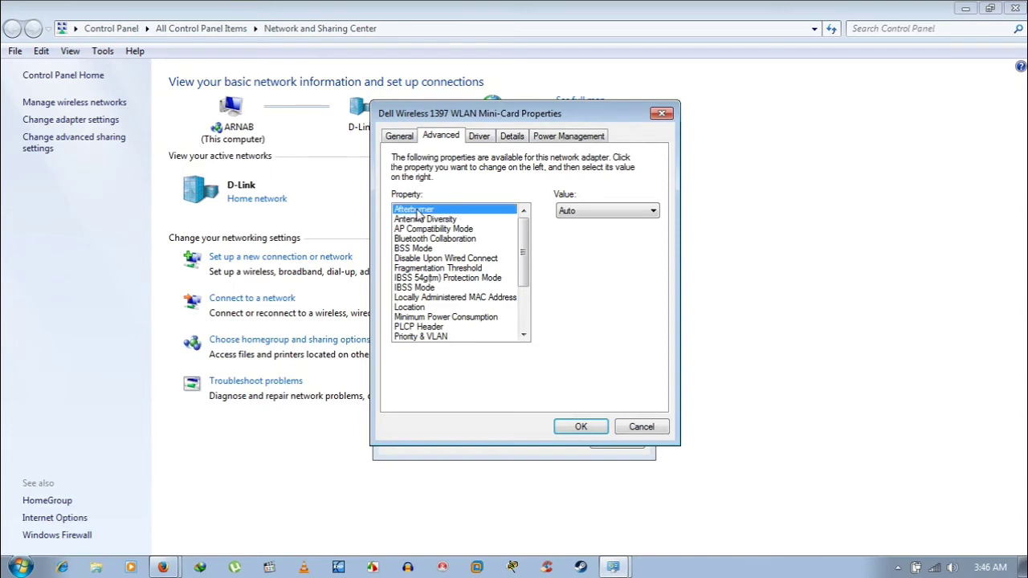
{"action": "left_click", "coordinate": [612, 210]}
{"action": "left_click", "coordinate": [591, 222]}
{"action": "left_click", "coordinate": [585, 429]}
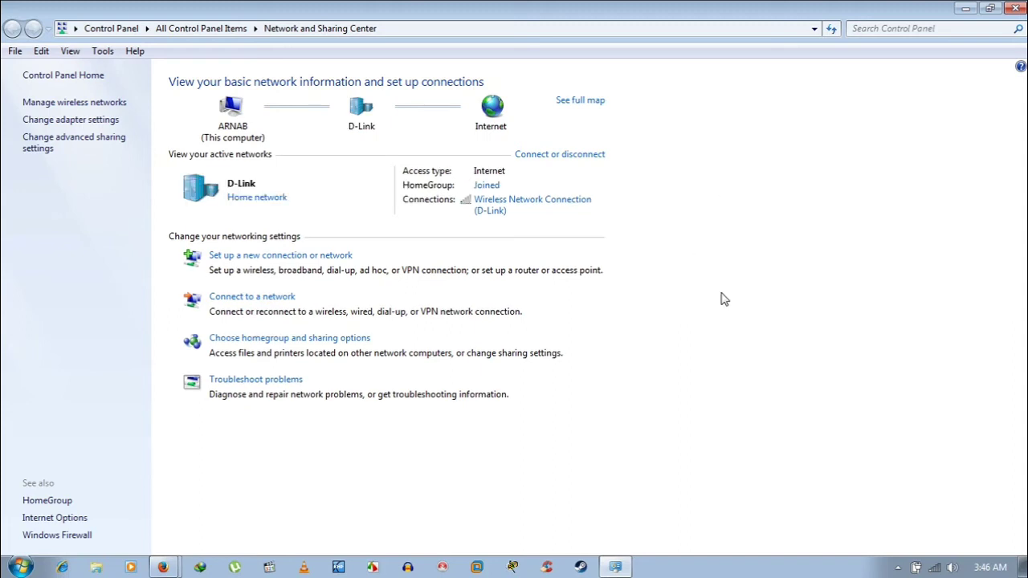
Reopen the Dell Wireless 1397 WLAN Mini-Card properties from the D-Link connection and close the connection status
{"action": "left_click", "coordinate": [491, 210]}
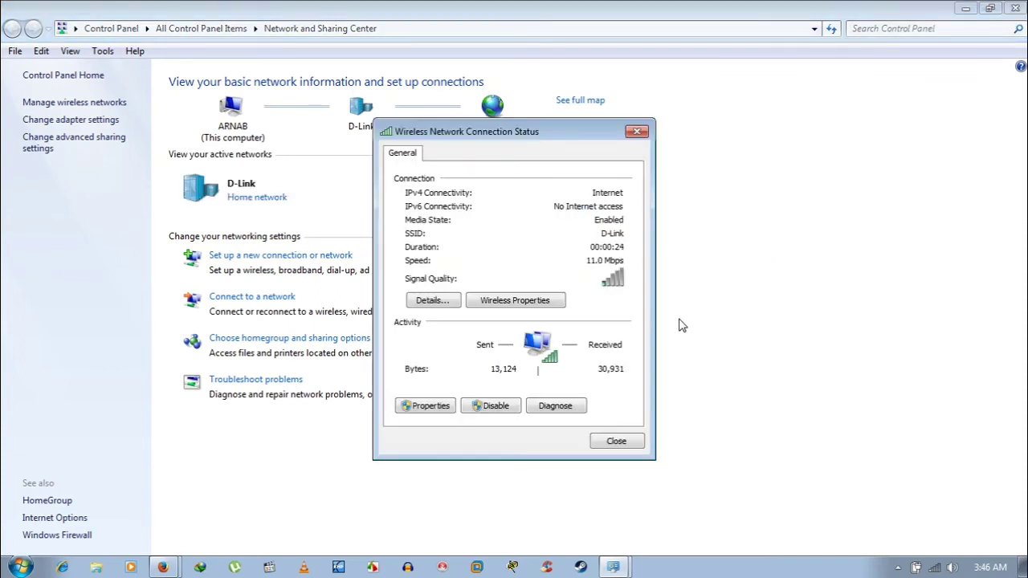
{"action": "left_click", "coordinate": [444, 408]}
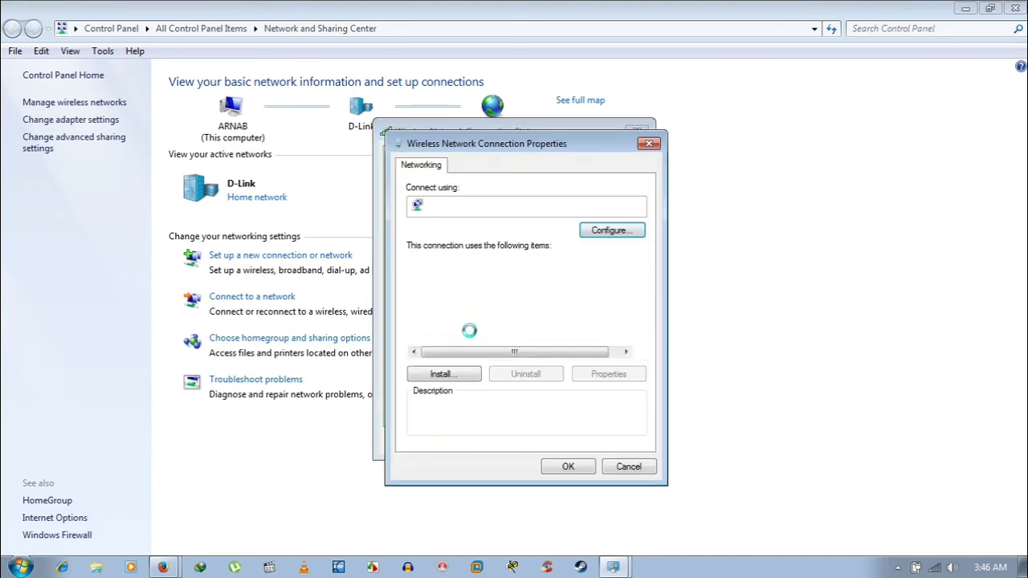
{"action": "left_click", "coordinate": [612, 233]}
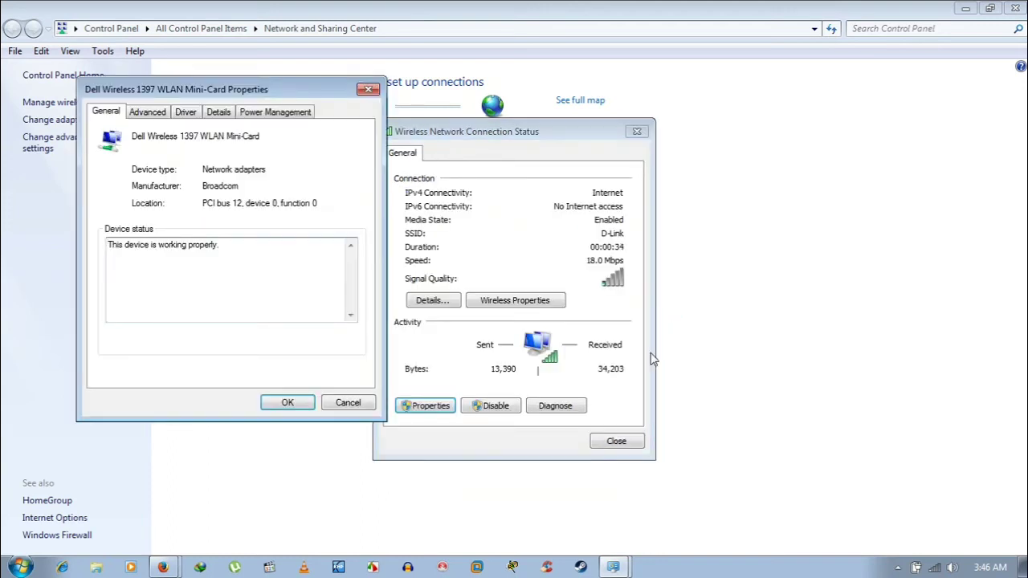
{"action": "left_click", "coordinate": [616, 441]}
{"action": "left_click_drag", "start_coordinate": [325, 90], "coordinate": [742, 131]}
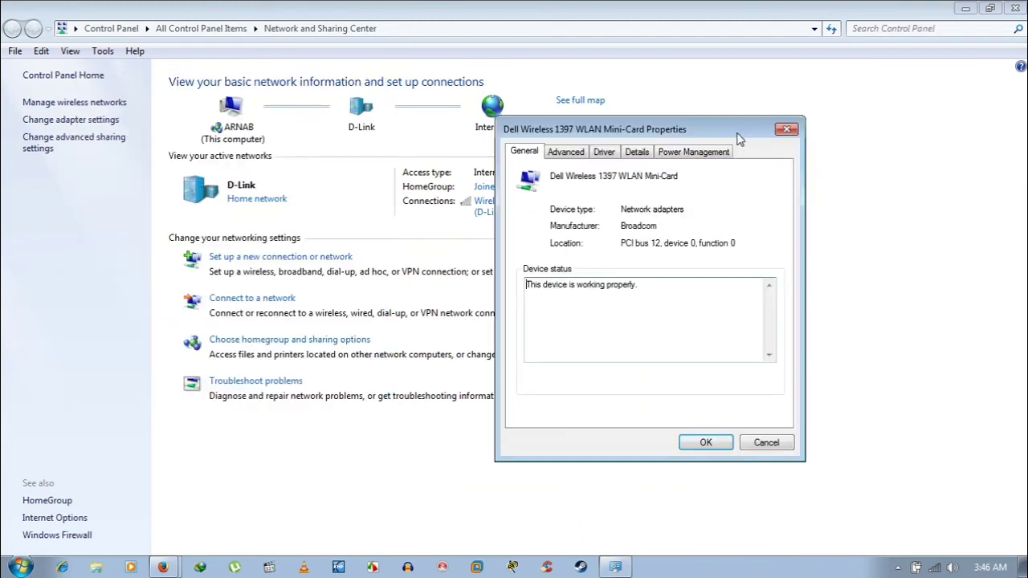
Set the Afterburner property in the adapter's advanced settings to Enabled
{"action": "left_click", "coordinate": [566, 152]}
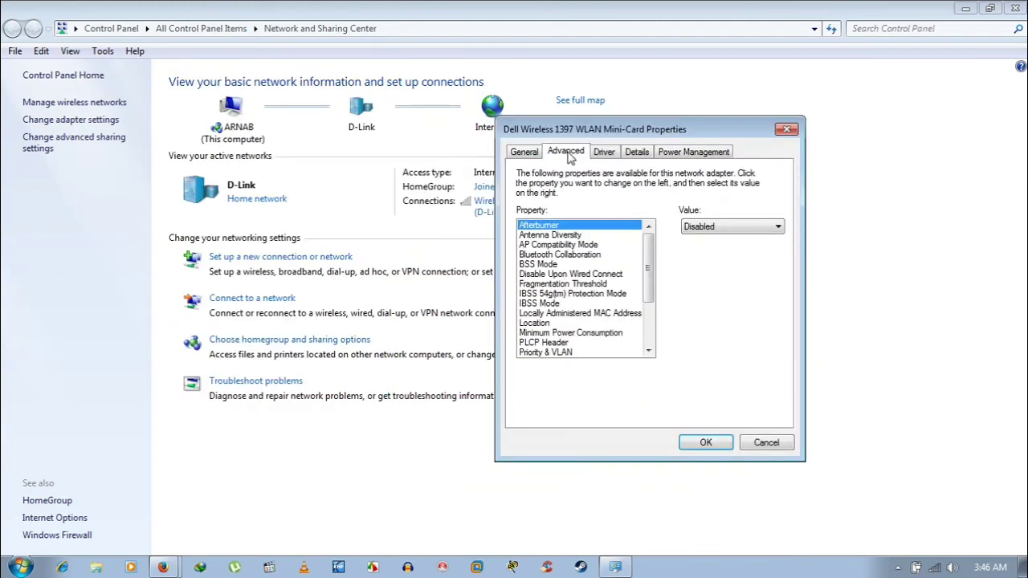
{"action": "left_click", "coordinate": [553, 235]}
{"action": "left_click", "coordinate": [540, 226]}
{"action": "left_click", "coordinate": [702, 231]}
{"action": "left_click", "coordinate": [696, 251]}
Set the adapter's WZC IBSS Channel Number to 11, accept the changes and close the Network and Sharing Center
{"action": "left_click_drag", "start_coordinate": [649, 256], "coordinate": [652, 298]}
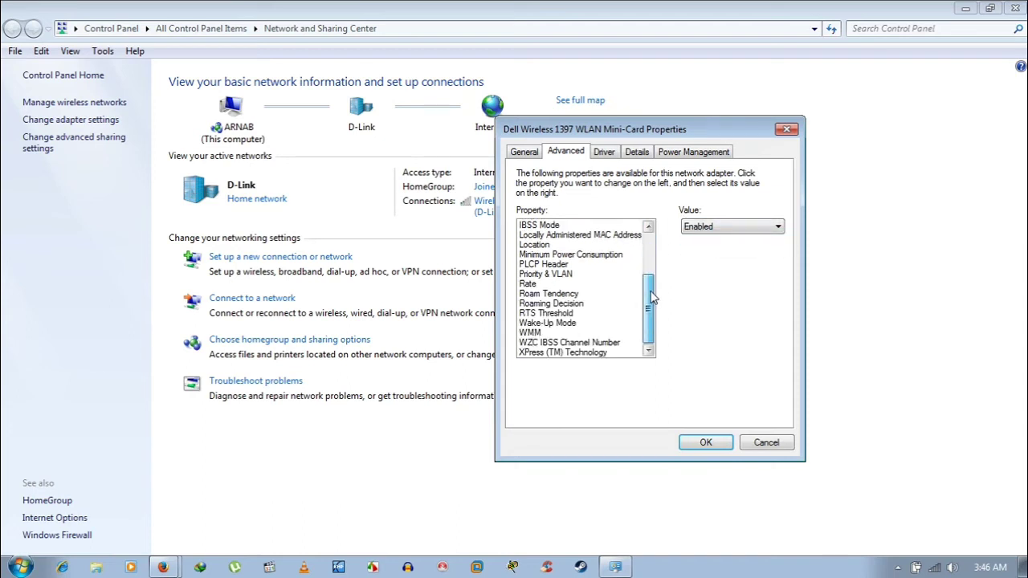
{"action": "left_click", "coordinate": [597, 343]}
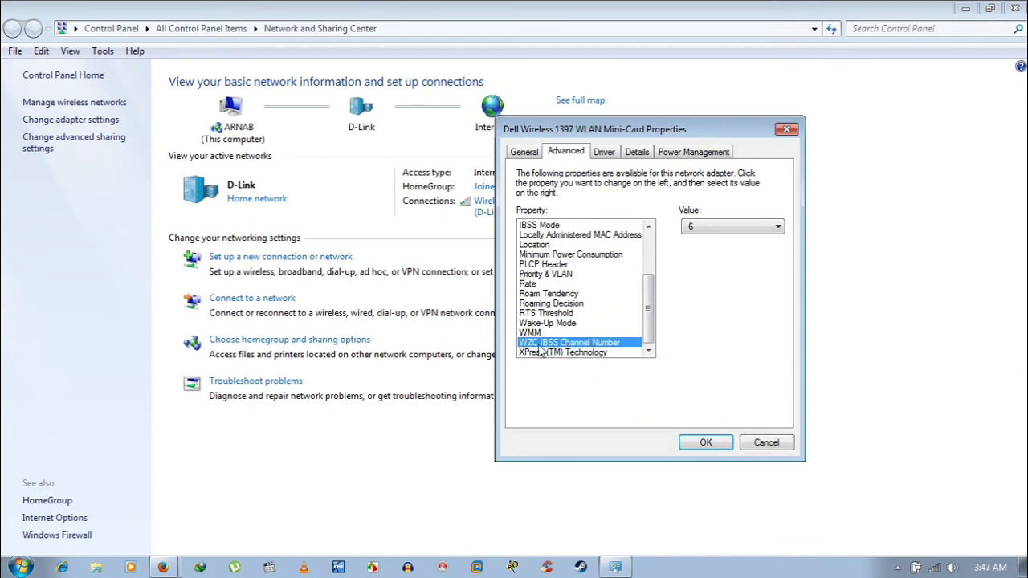
{"action": "left_click", "coordinate": [719, 228]}
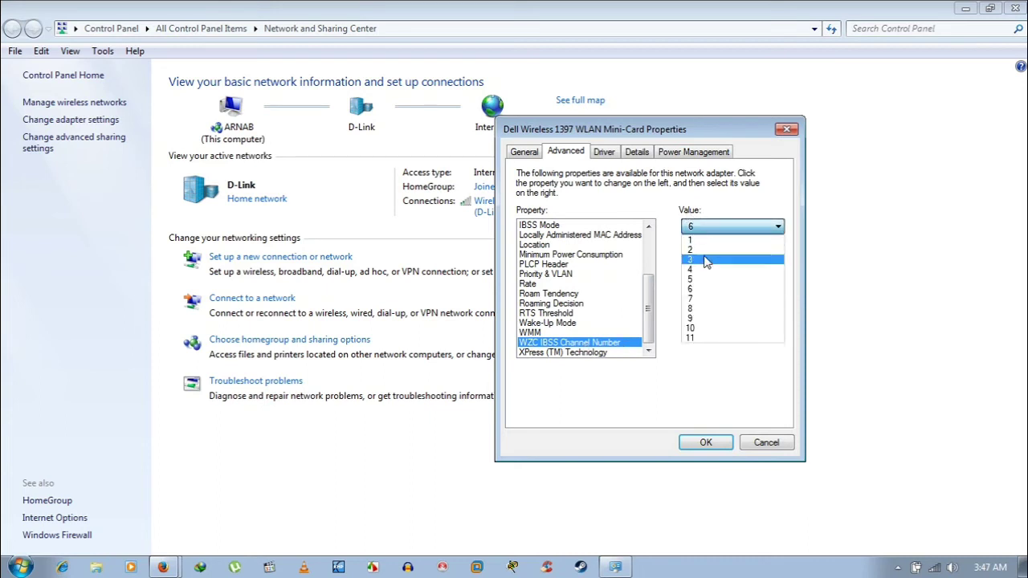
{"action": "left_click", "coordinate": [693, 339]}
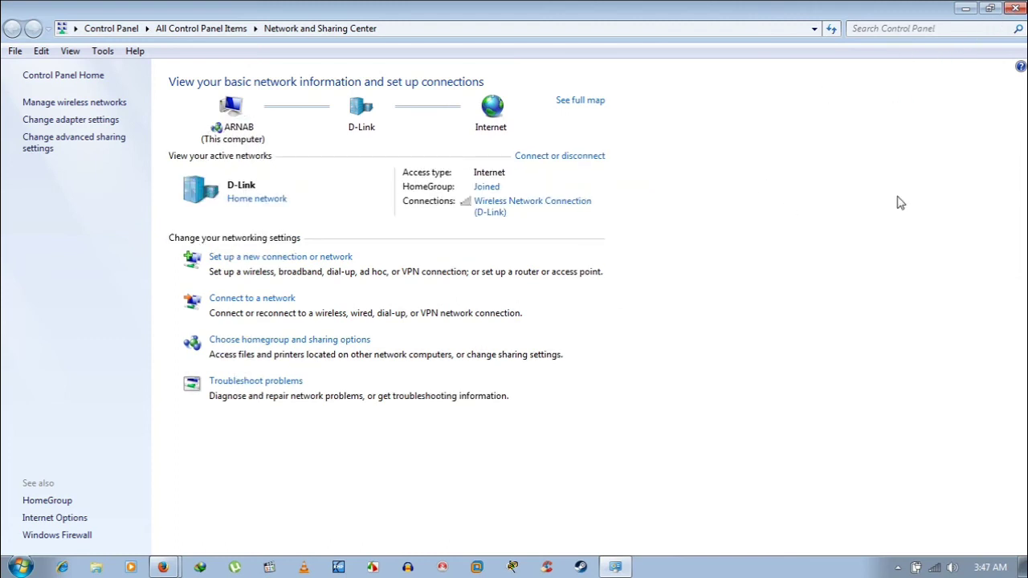
{"action": "left_click", "coordinate": [1014, 8]}
Launch the Dell Wireless WLAN Card Utility, check the D-Link network's channel in the Site Monitor and close it
{"action": "left_click", "coordinate": [898, 567]}
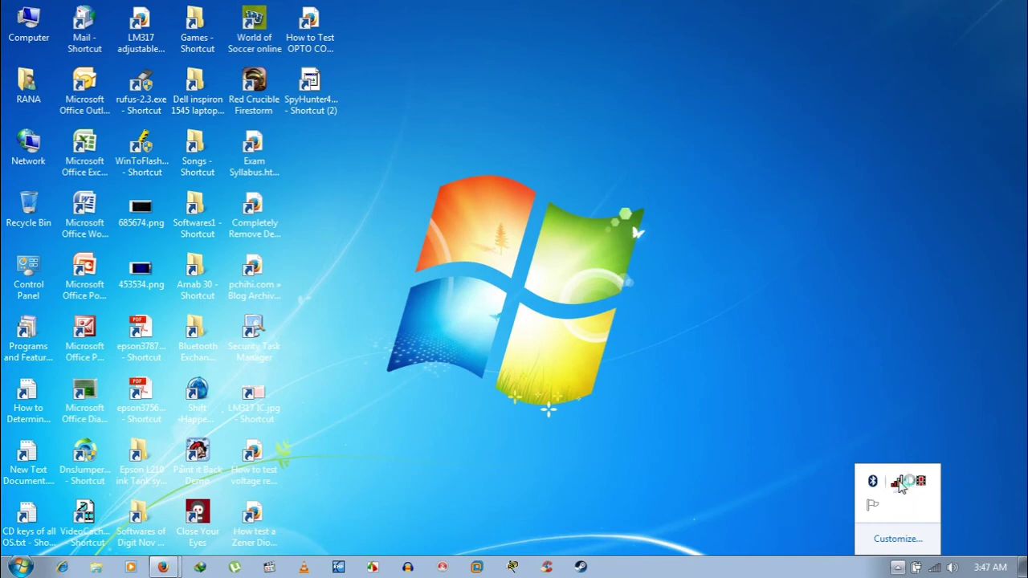
{"action": "left_click", "coordinate": [896, 480]}
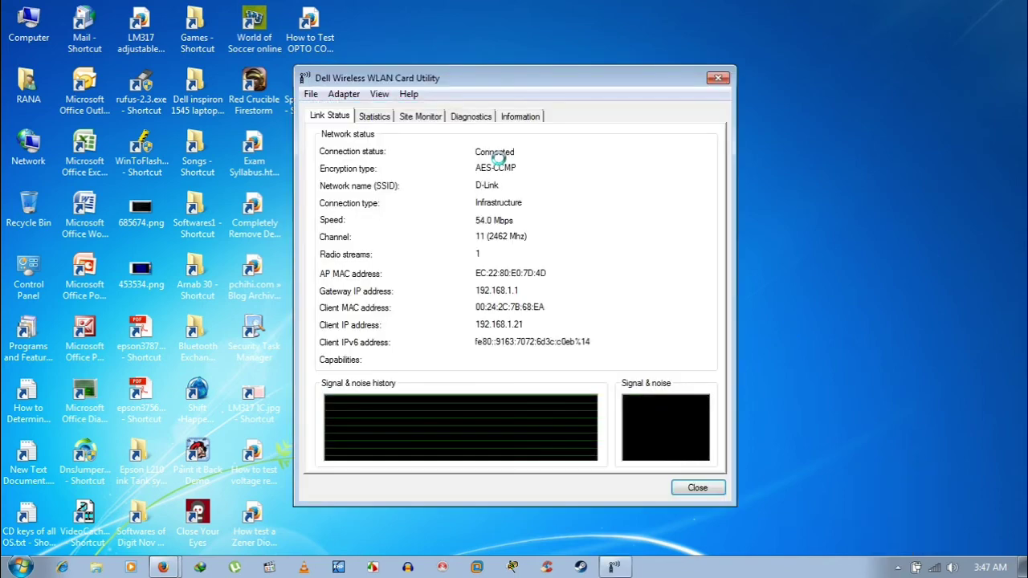
{"action": "left_click", "coordinate": [419, 117]}
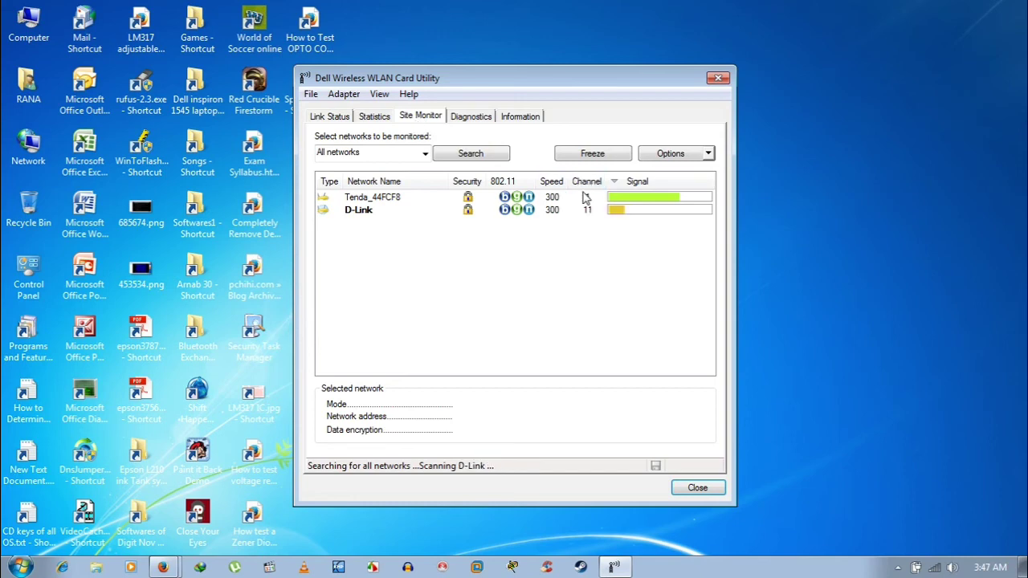
{"action": "left_click", "coordinate": [574, 211]}
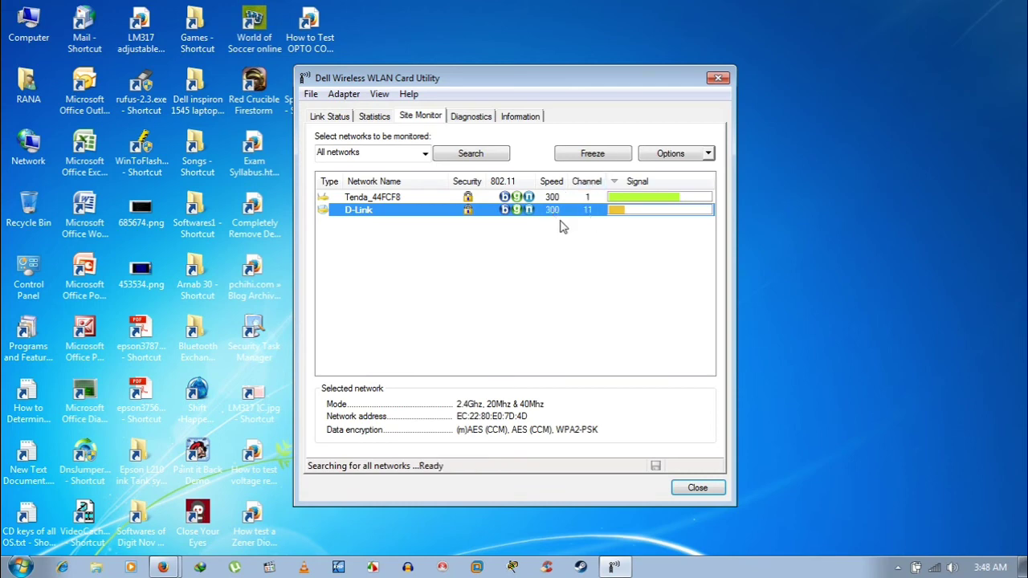
{"action": "left_click", "coordinate": [710, 485]}
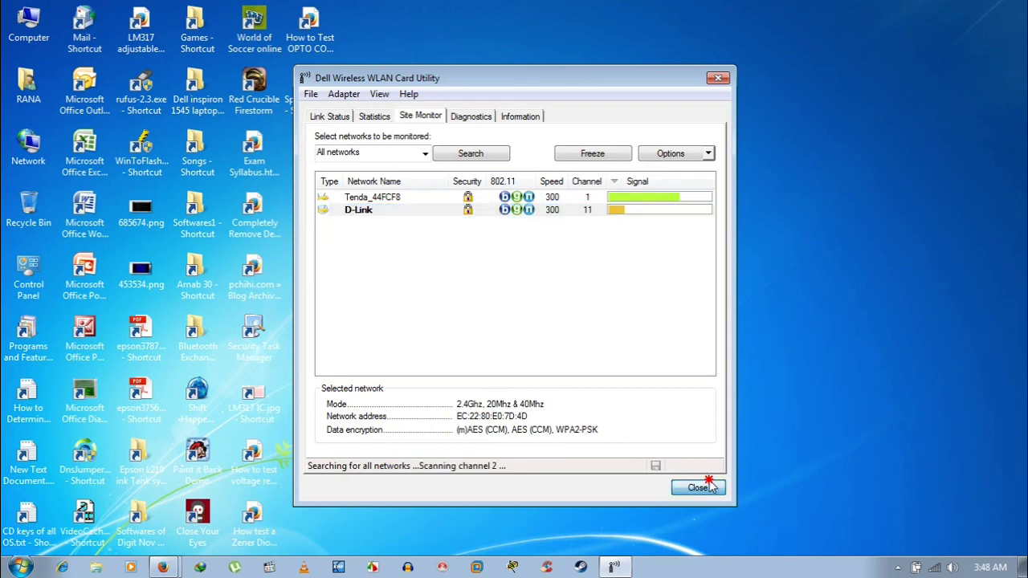
Switch to Firefox, apply the router's Wireless Basic settings again and log out of the router
{"action": "left_click", "coordinate": [167, 564]}
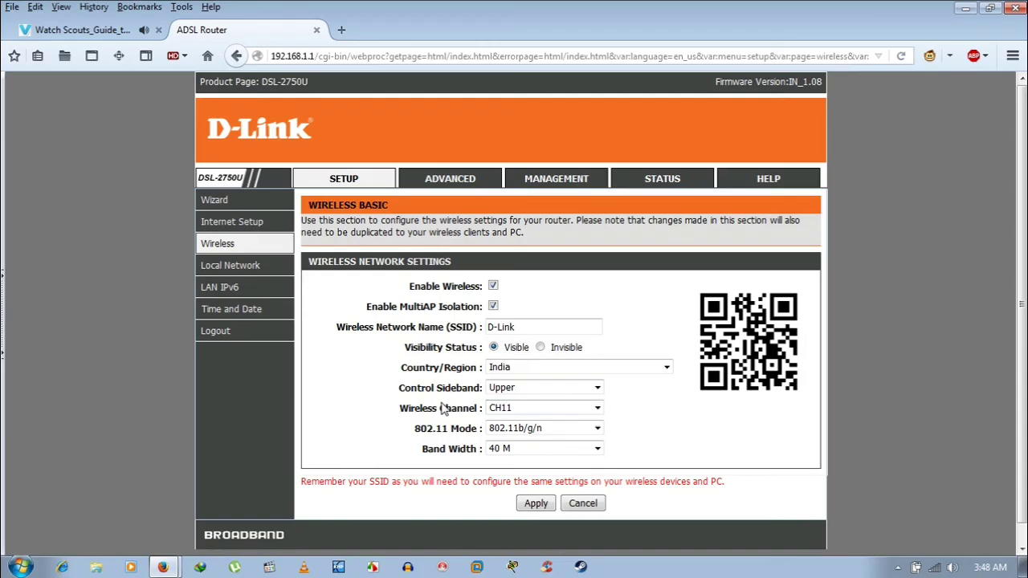
{"action": "left_click", "coordinate": [535, 504]}
{"action": "left_click", "coordinate": [220, 331]}
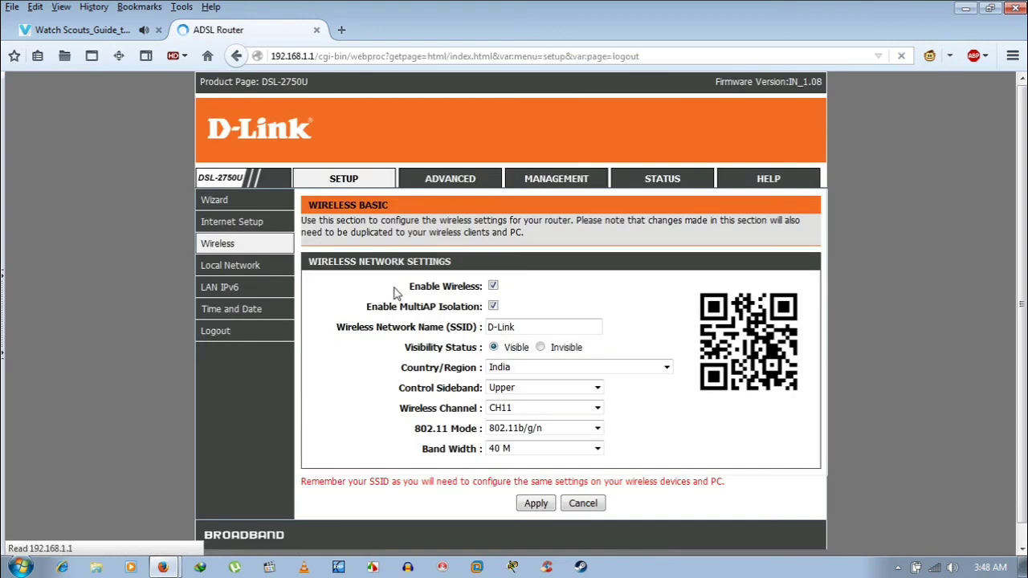
{"action": "left_click", "coordinate": [567, 251]}
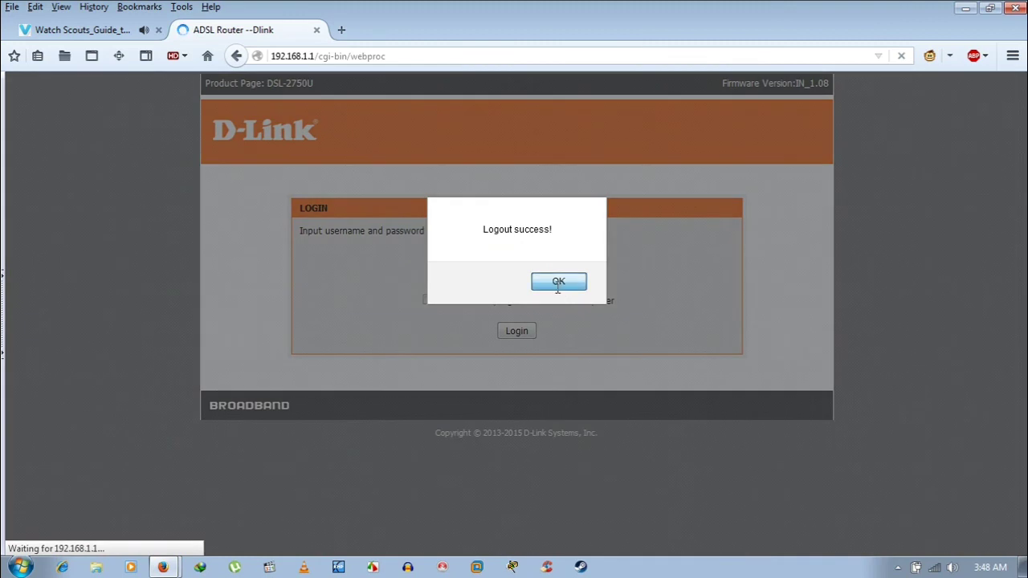
{"action": "left_click", "coordinate": [557, 284]}
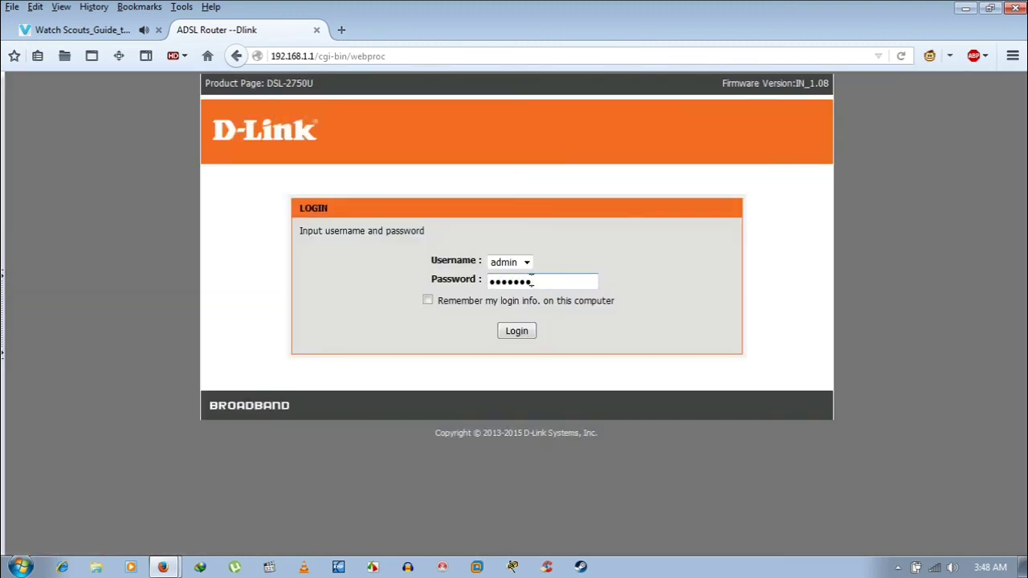
Log back in to the router with the account password and check the wireless channel in the Wireless Basic settings
{"action": "key", "text": "Return"}
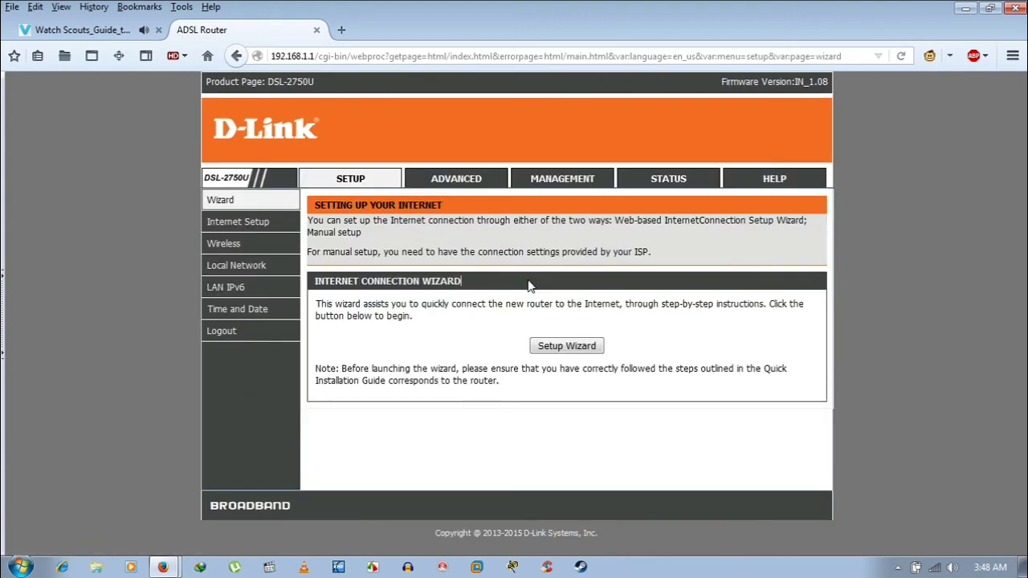
{"action": "mouse_move", "coordinate": [231, 244]}
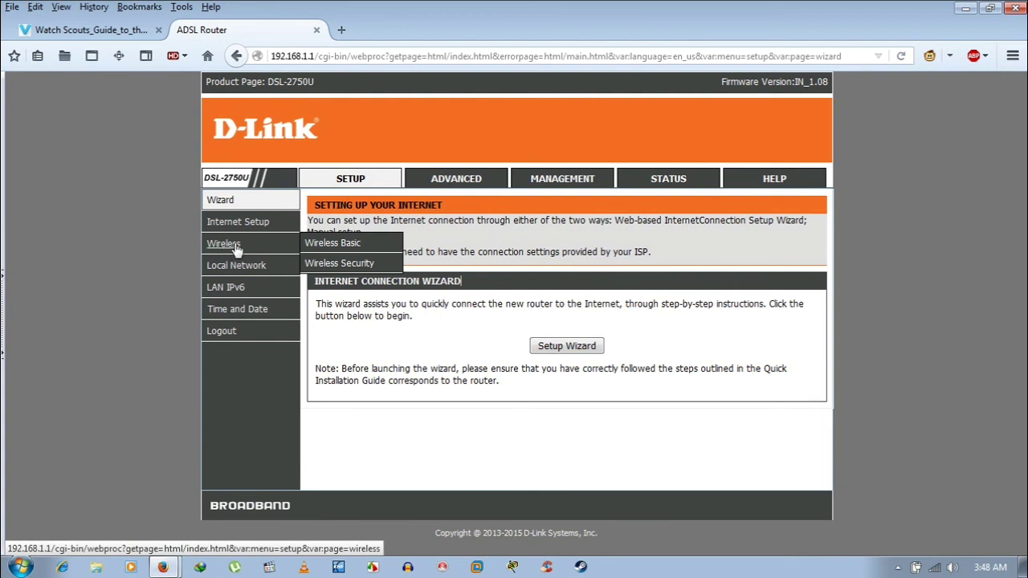
{"action": "left_click", "coordinate": [333, 244]}
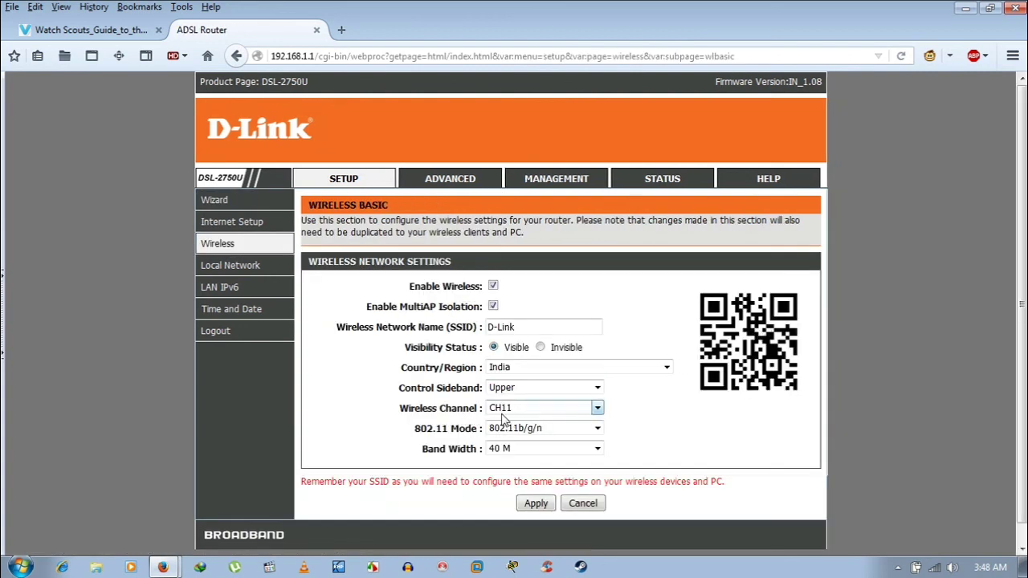
Log out of the router's administration page and minimize the browser
{"action": "left_click", "coordinate": [217, 331]}
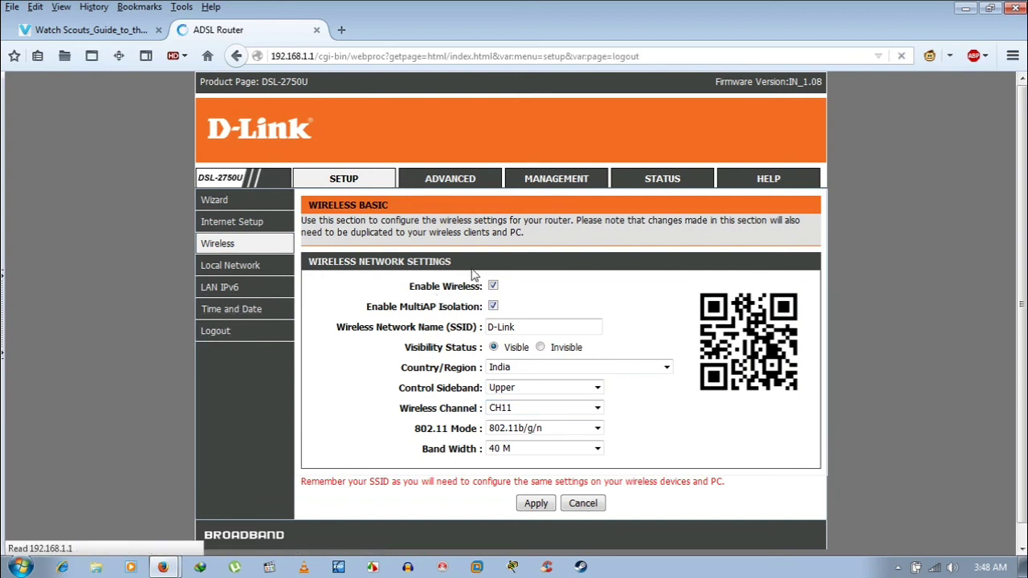
{"action": "left_click", "coordinate": [569, 251]}
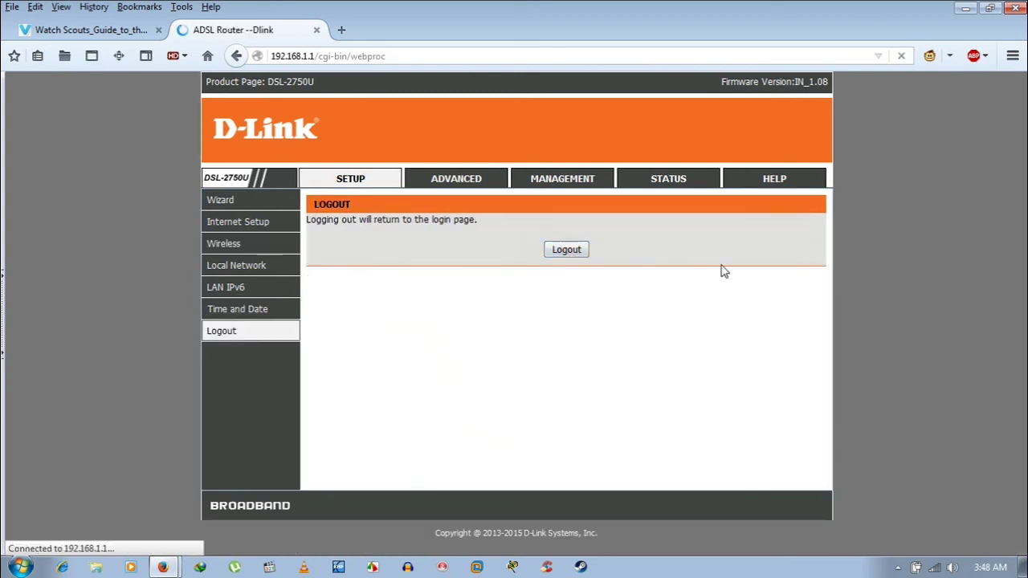
{"action": "left_click", "coordinate": [559, 282]}
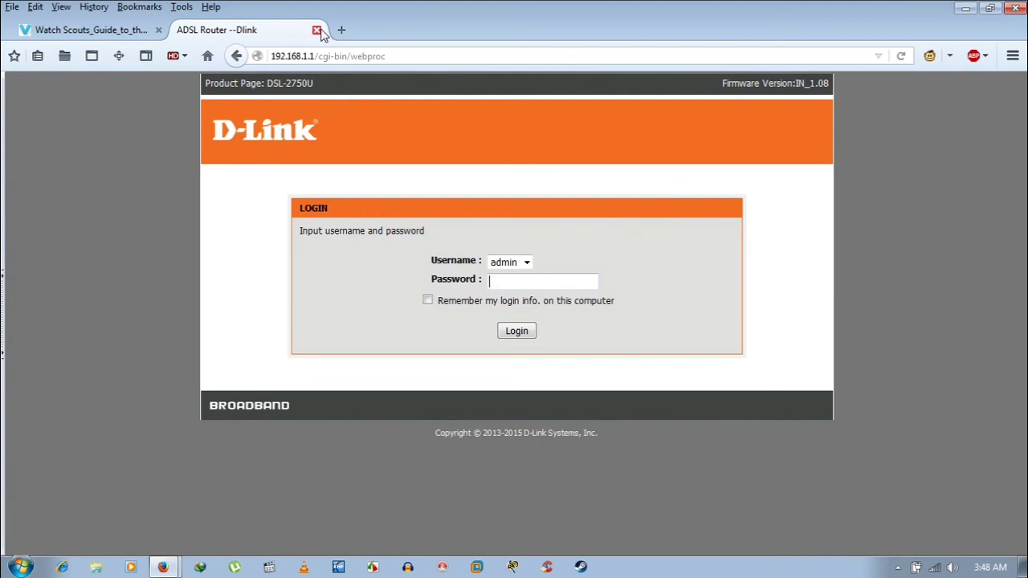
{"action": "left_click", "coordinate": [966, 9]}
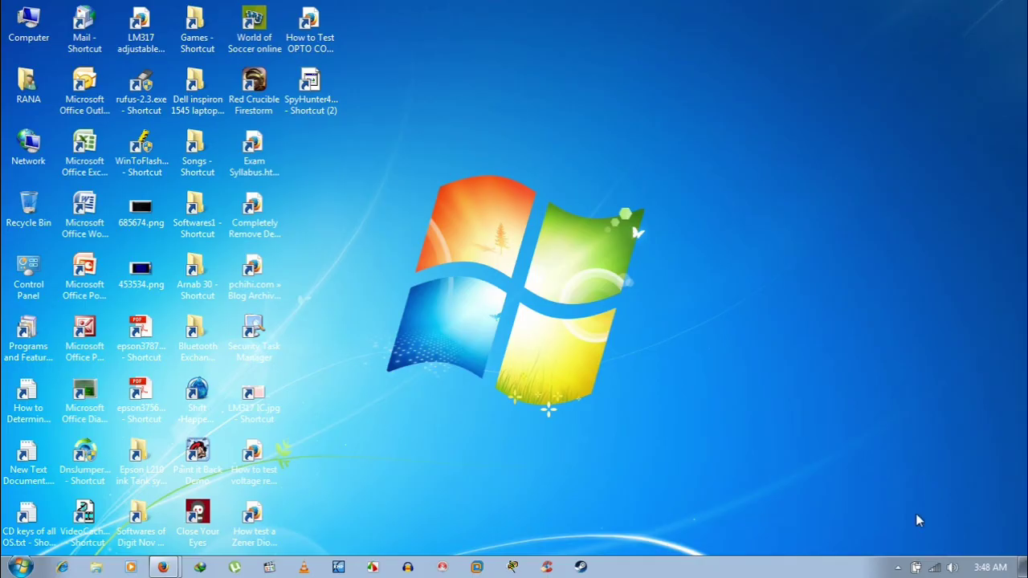
{"action": "left_click", "coordinate": [898, 568]}
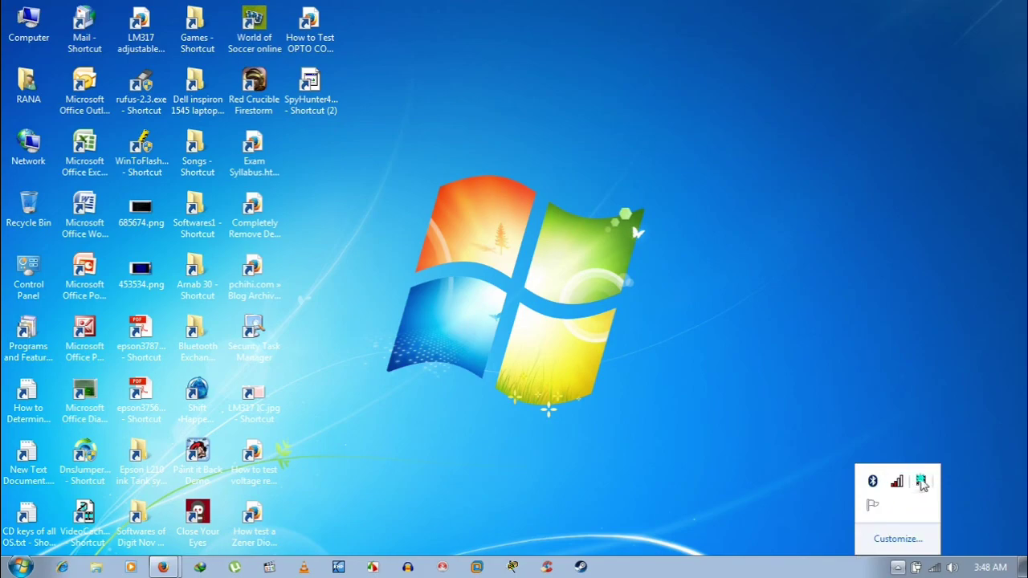